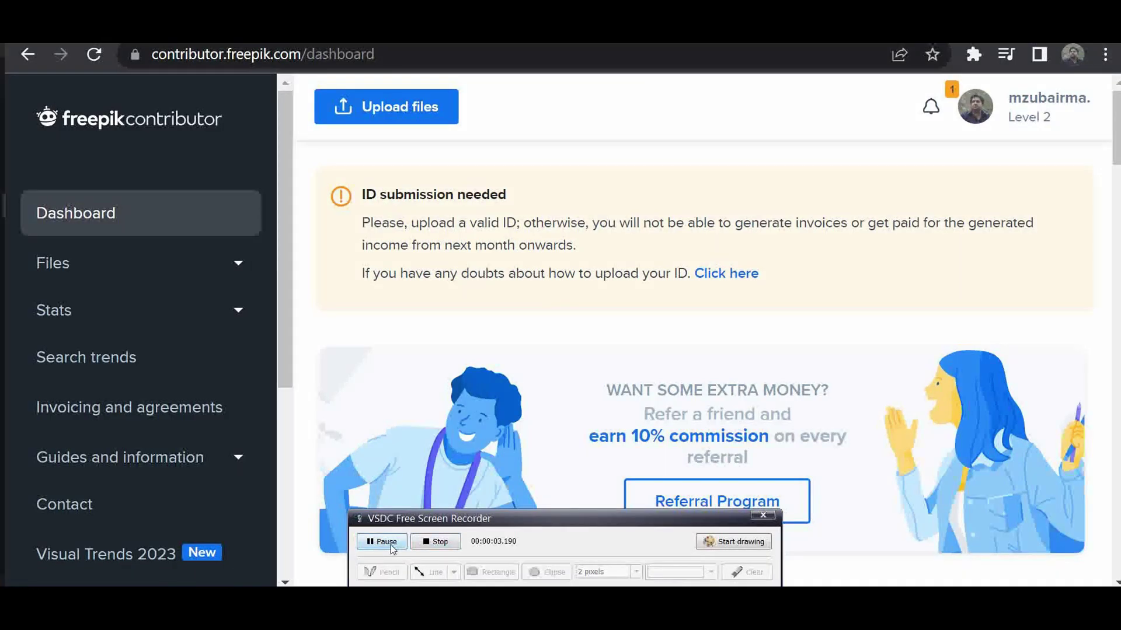
Start a file upload and add the "sneaker new" JPG image from the computer
left_click(386, 541)
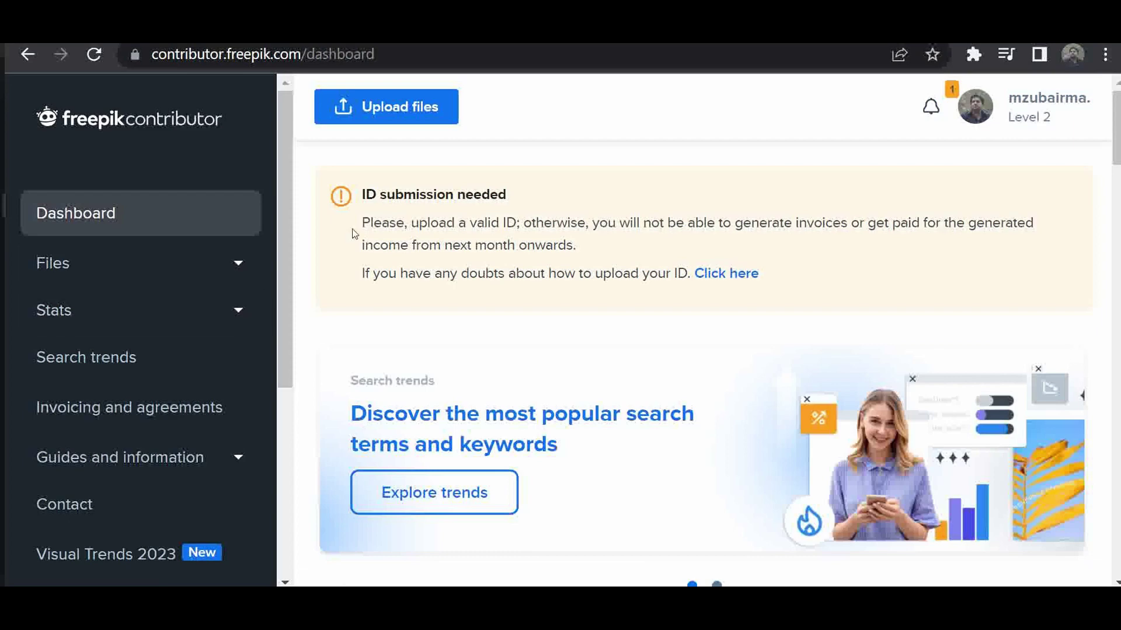
left_click(397, 109)
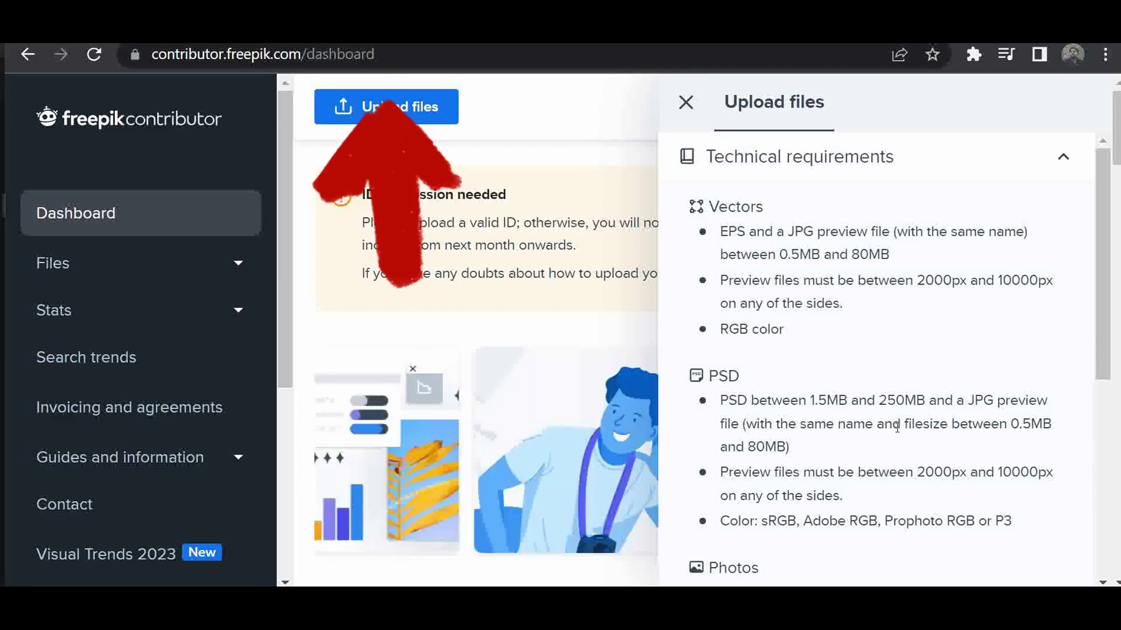
left_click(1101, 480)
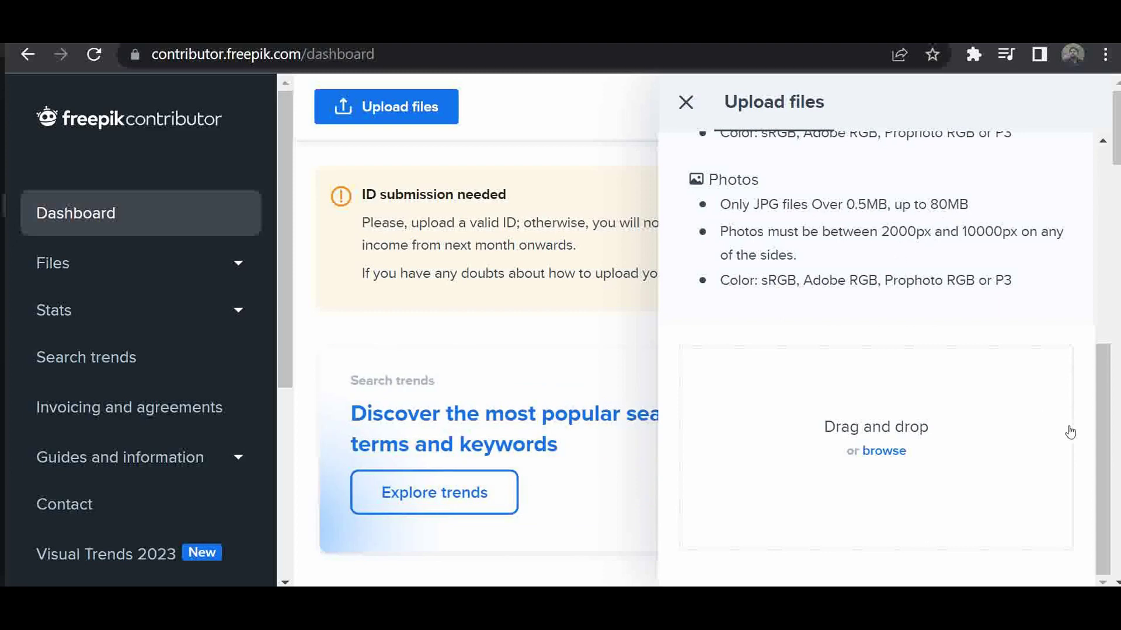
left_click(887, 452)
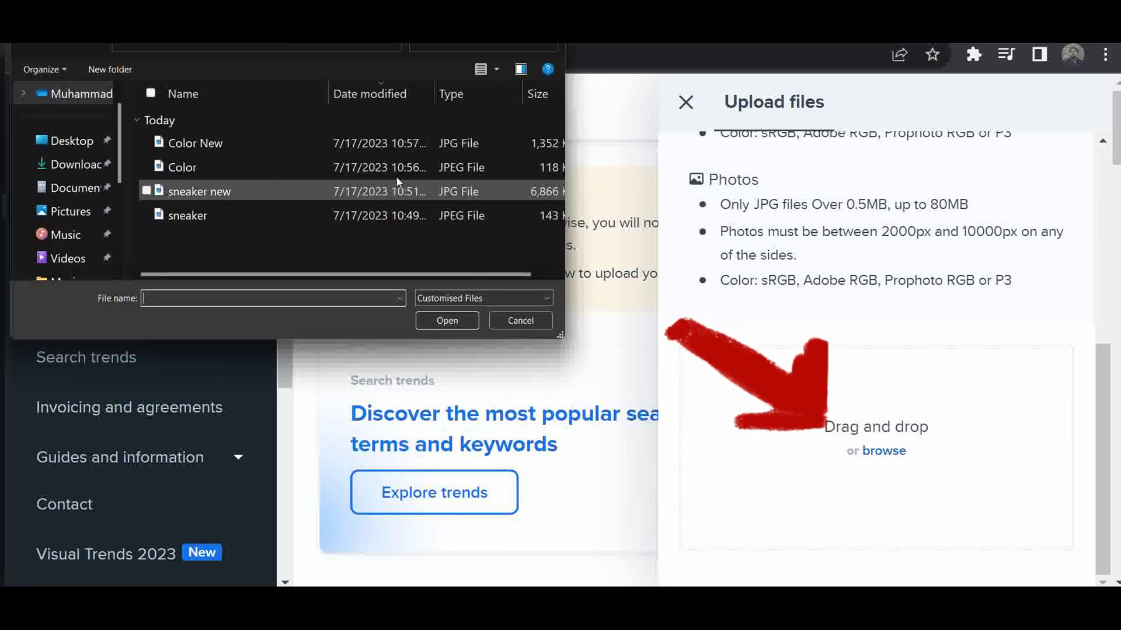
double_click(212, 189)
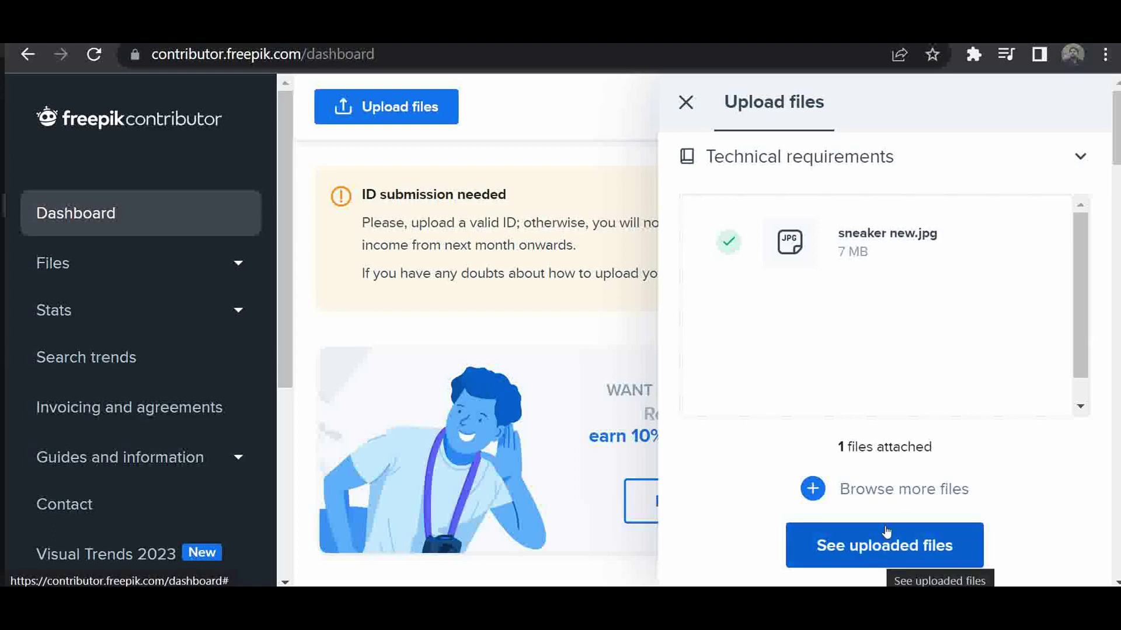
Try to add the Color and sneaker JPEG files to the upload, and delete the files with errors
left_click(873, 490)
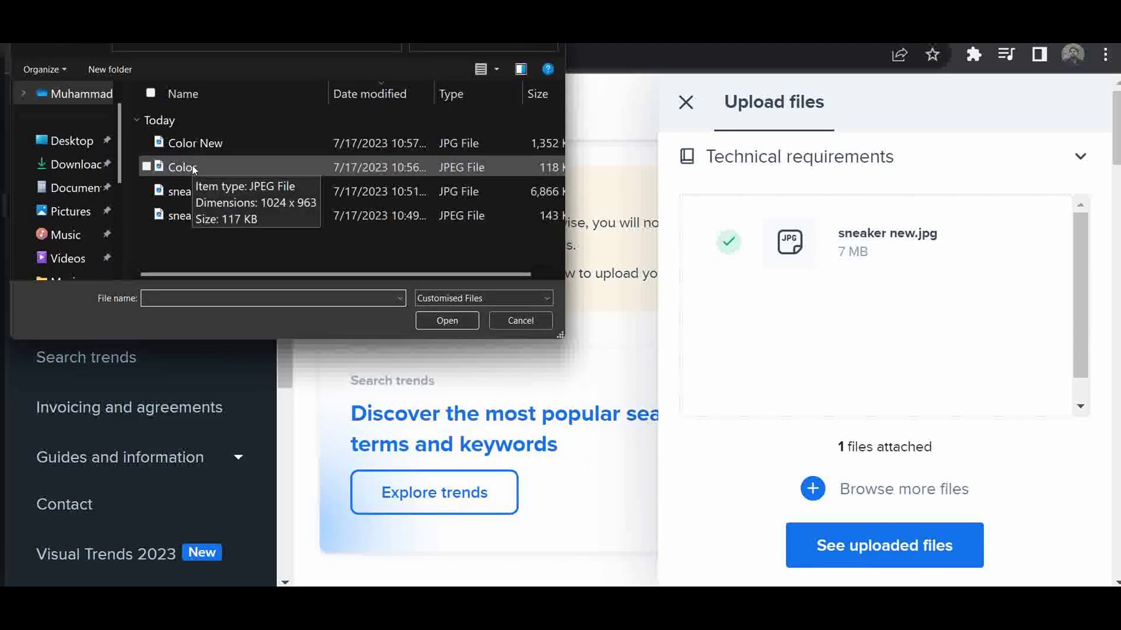
left_click(194, 169)
left_click(181, 215, "ctrl")
left_click(447, 321)
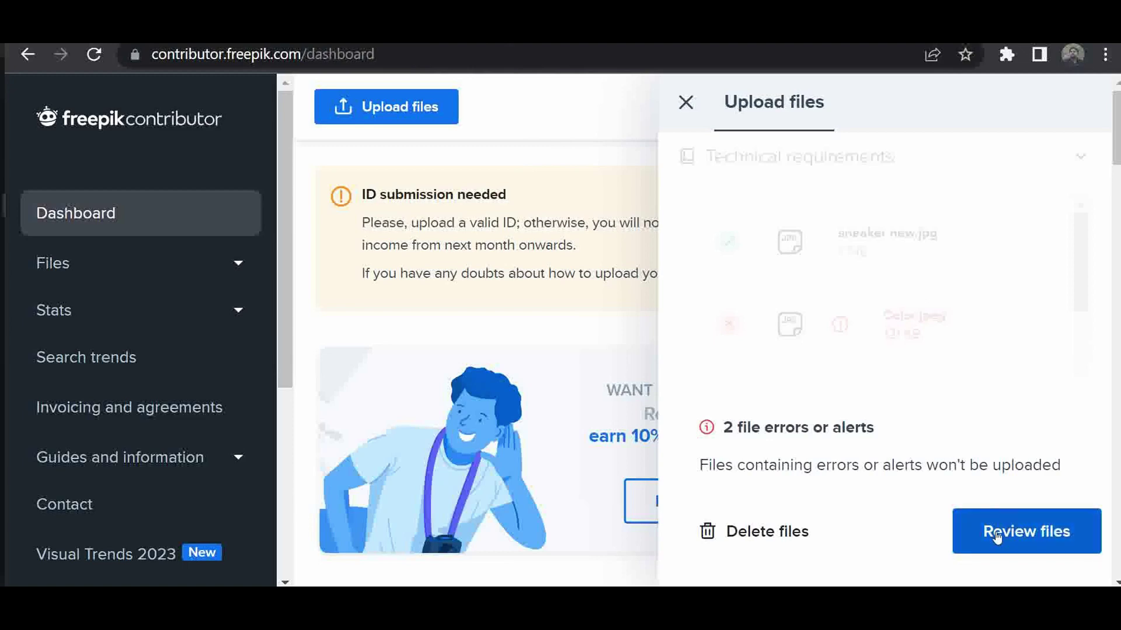
left_click(745, 534)
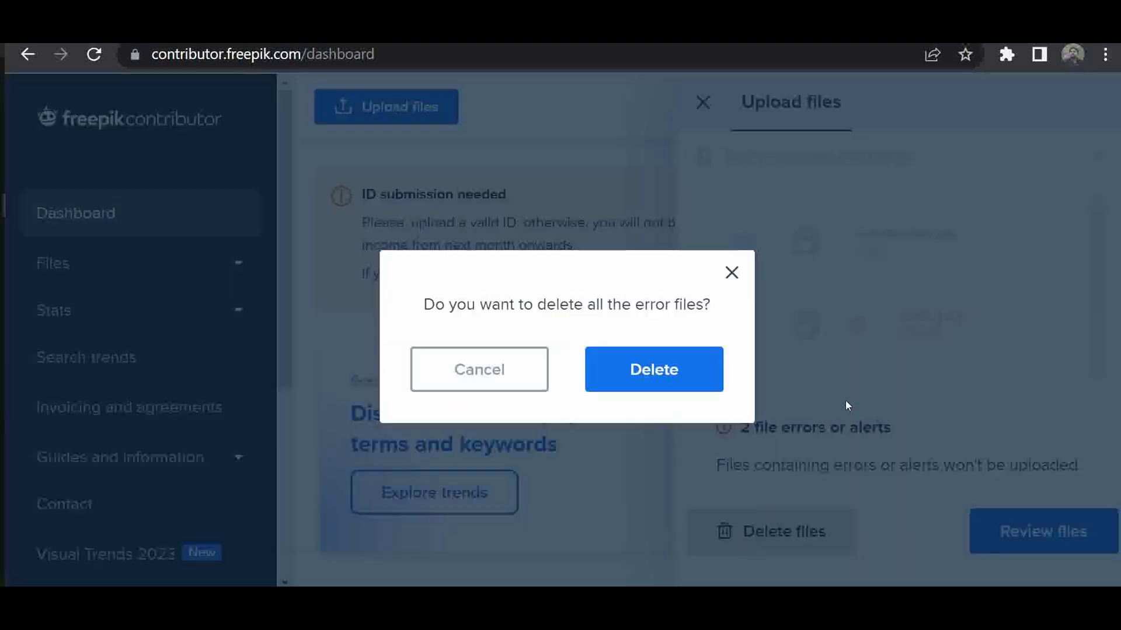
left_click(649, 372)
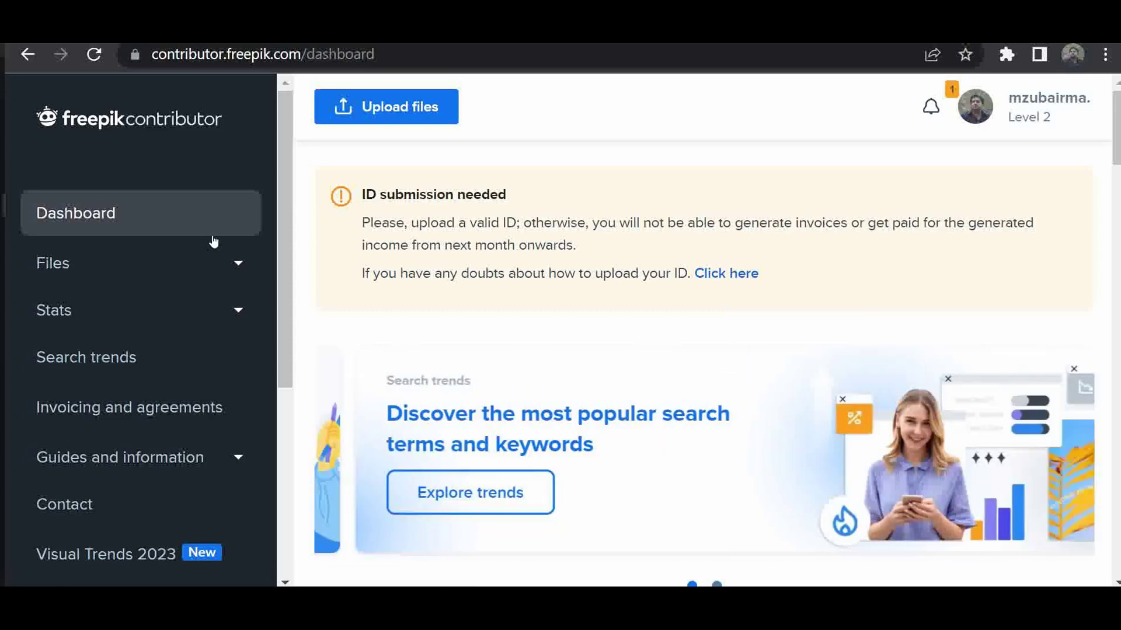
Open the list of files that are not yet submitted
left_click(138, 261)
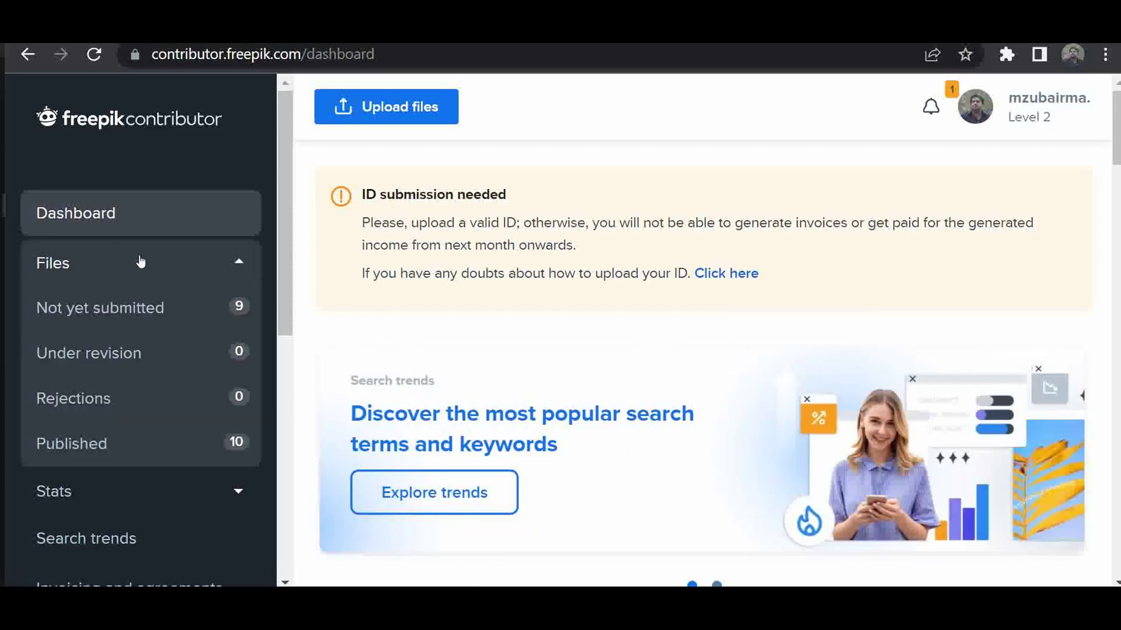
left_click(134, 308)
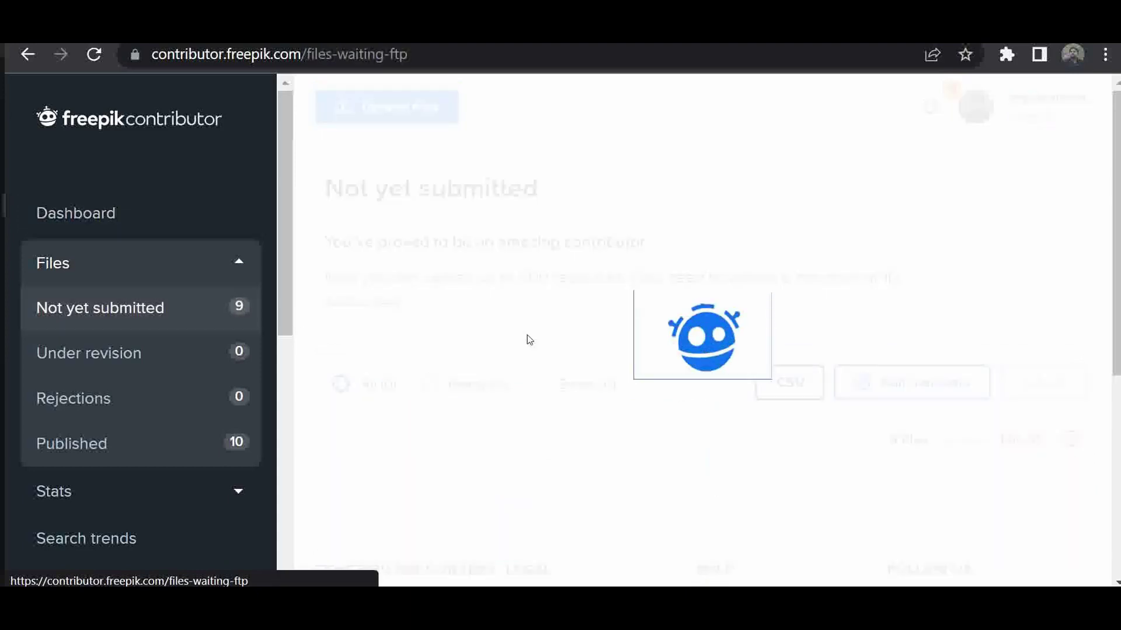
left_click(233, 263)
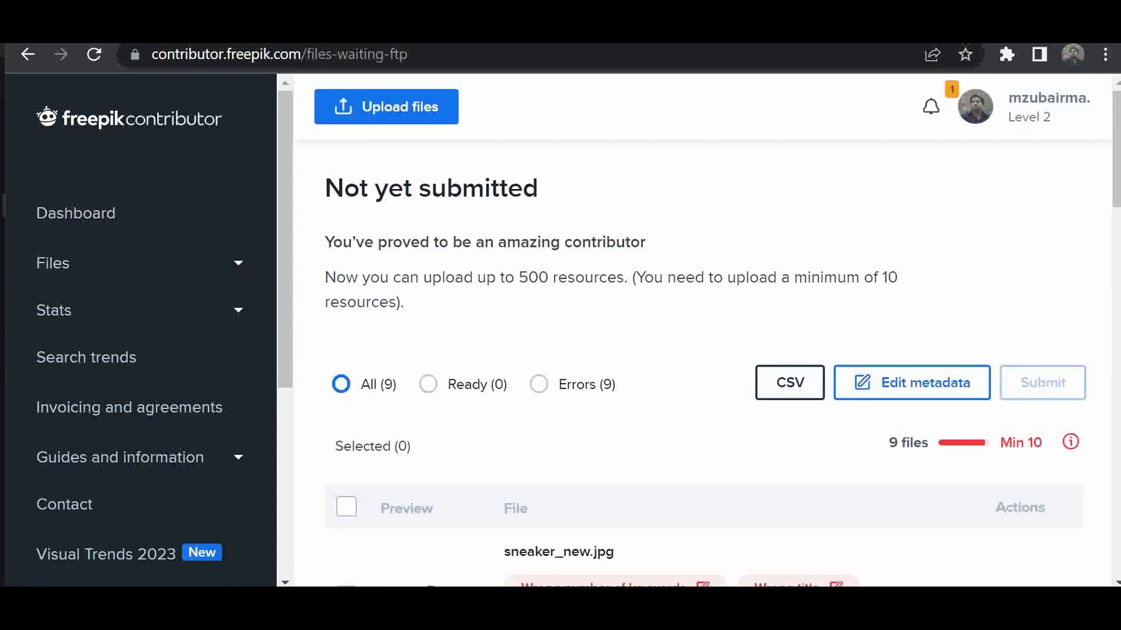
Select sneaker_new.jpg in the list of unsubmitted files and open its metadata for editing
scroll(701, 362, "down", 7)
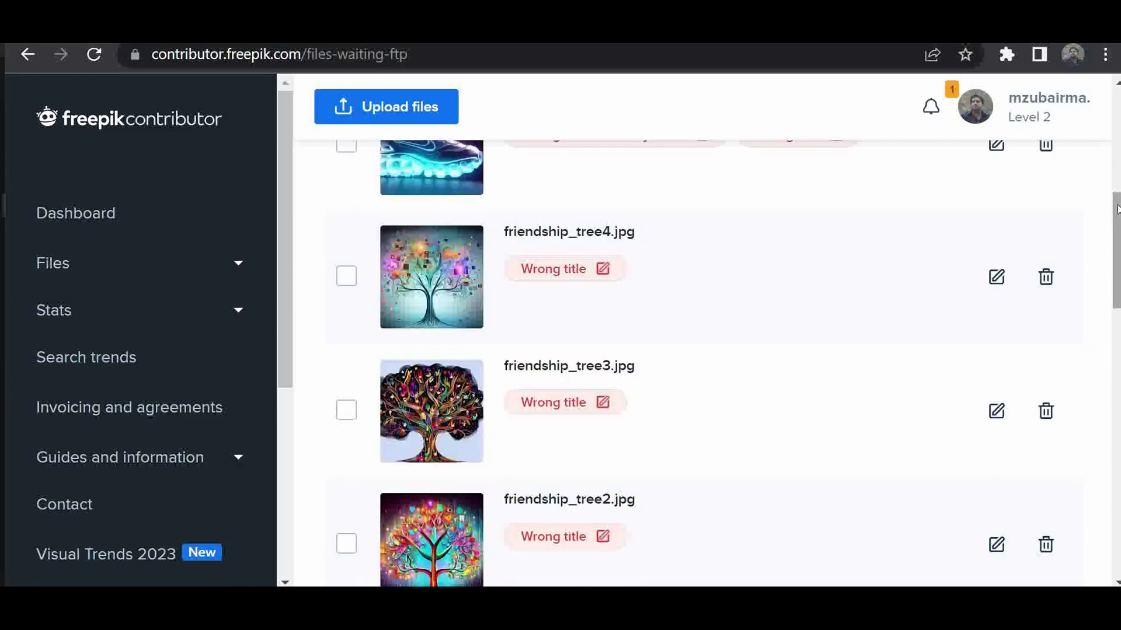
right_click(1113, 154)
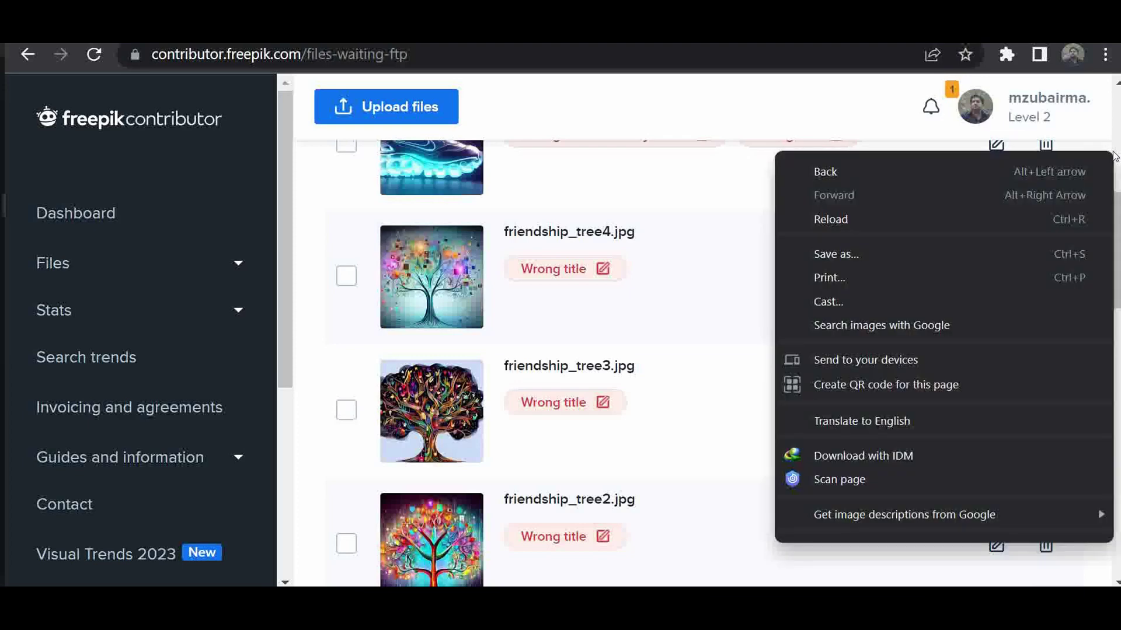
left_click(725, 181)
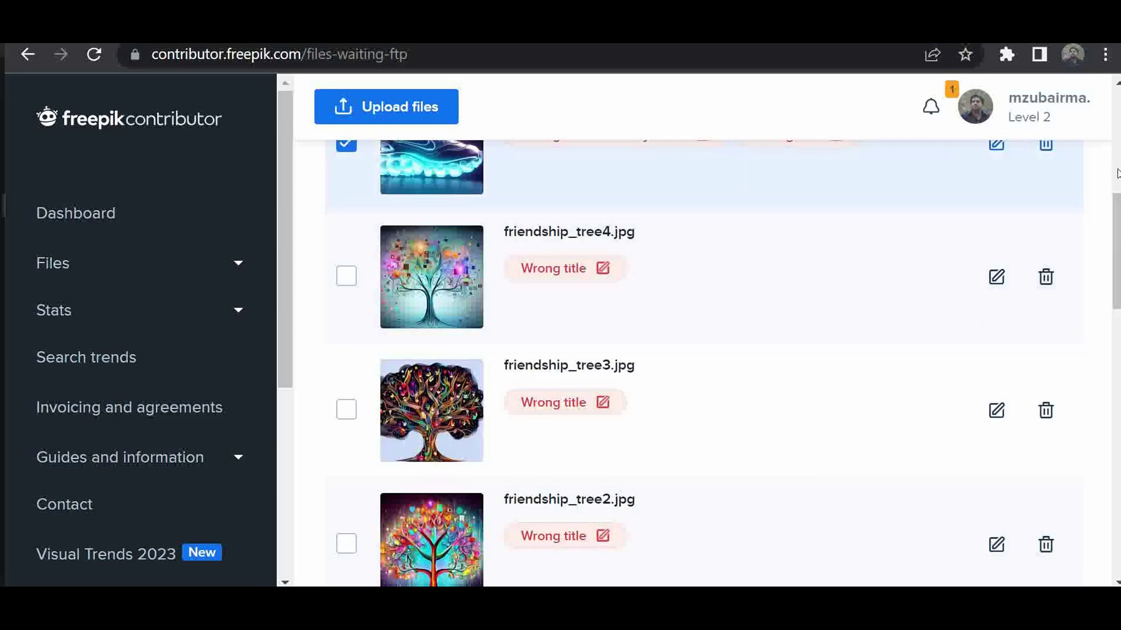
scroll(1117, 173, "up", 7)
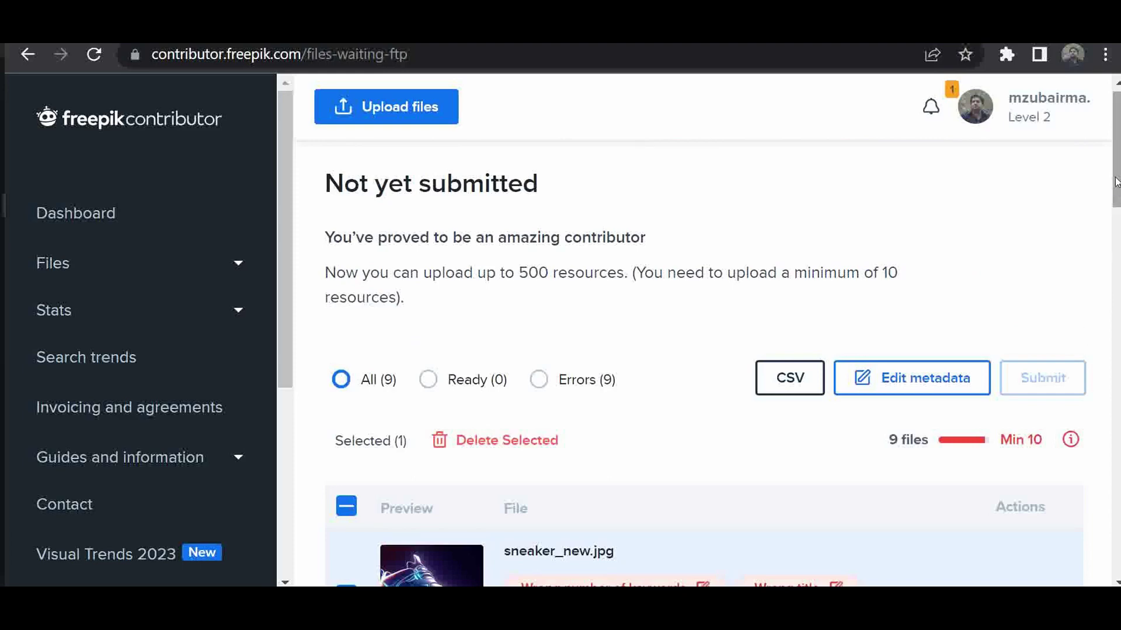
left_click_drag(1116, 182, 1116, 211)
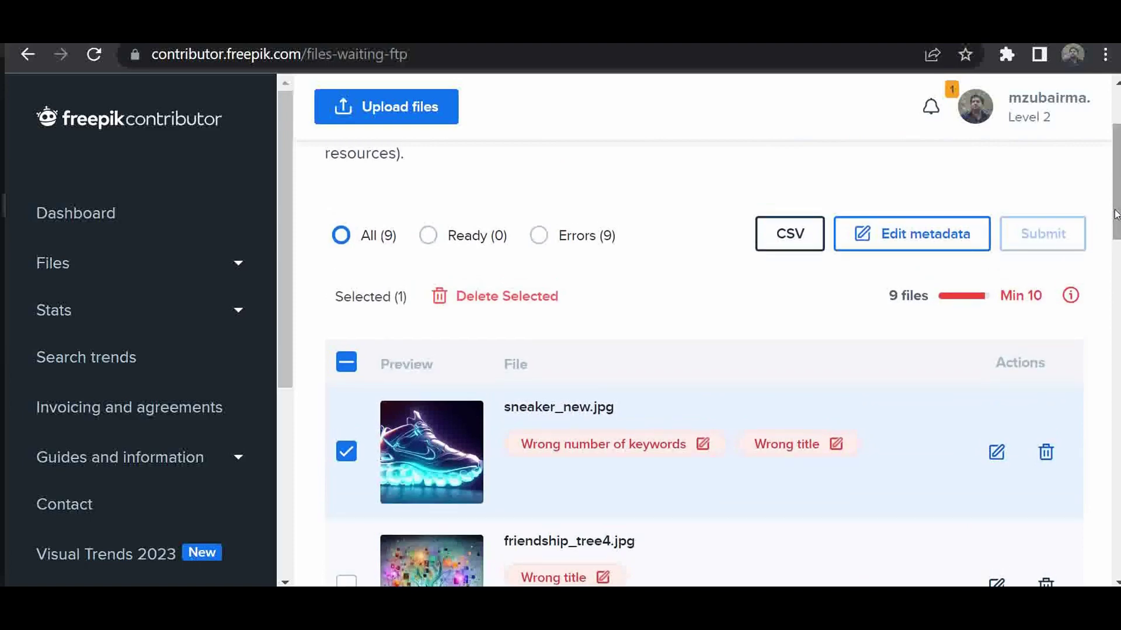
left_click(997, 453)
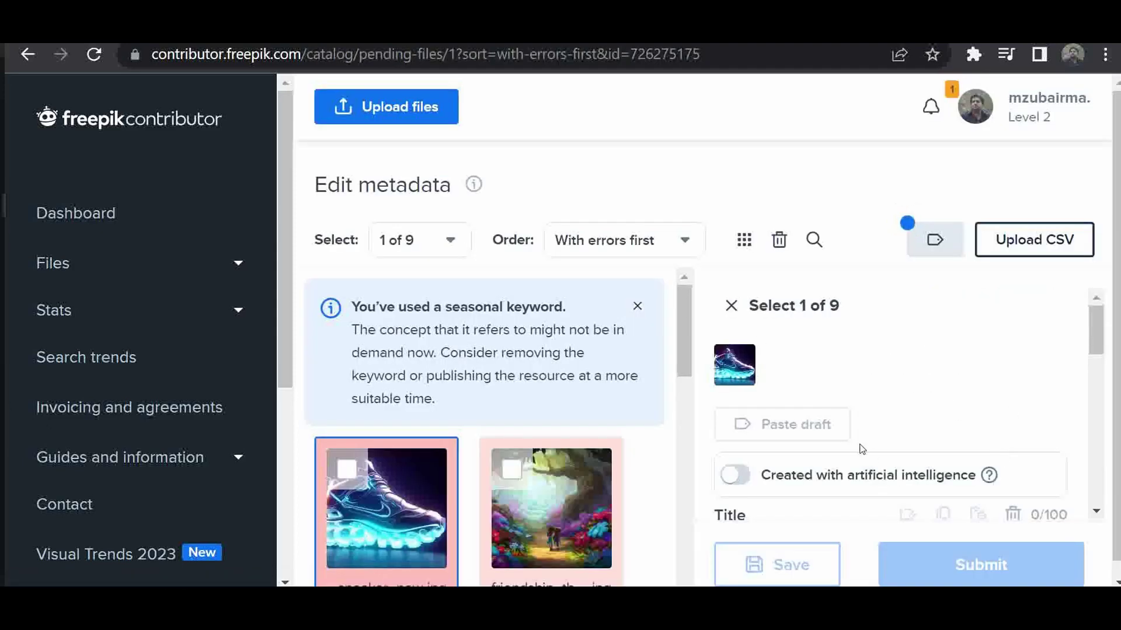
Mark the sneaker image as AI-created with base model Dall-e 2 and the prompt "futuristic nike sneaker, digital art, 3d render"
left_click(734, 475)
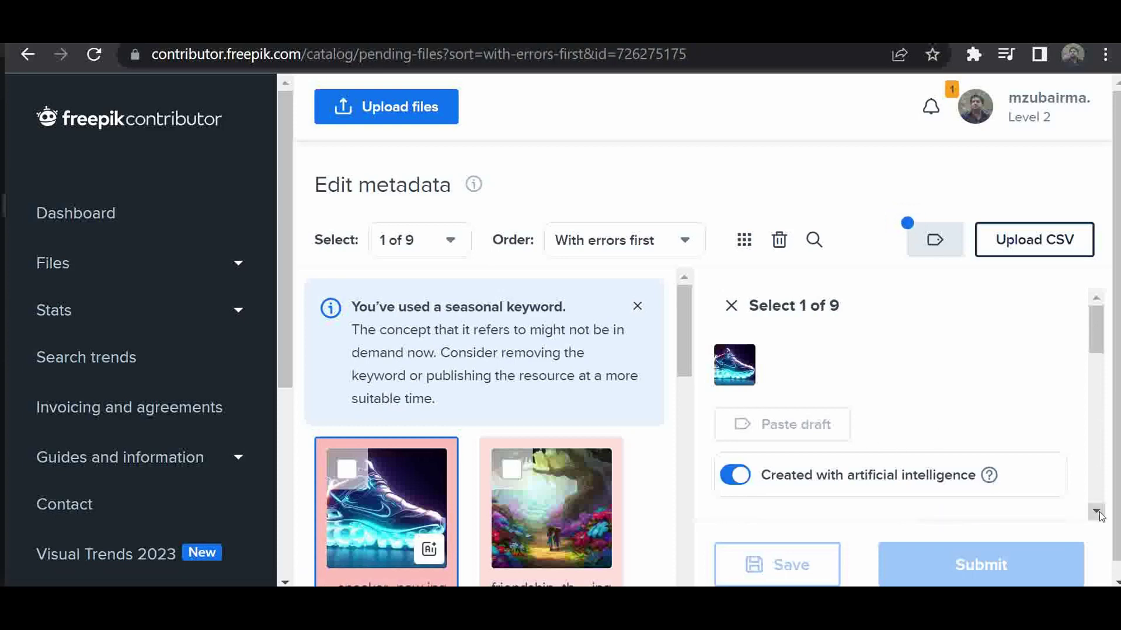
scroll(1098, 512, "down", 6)
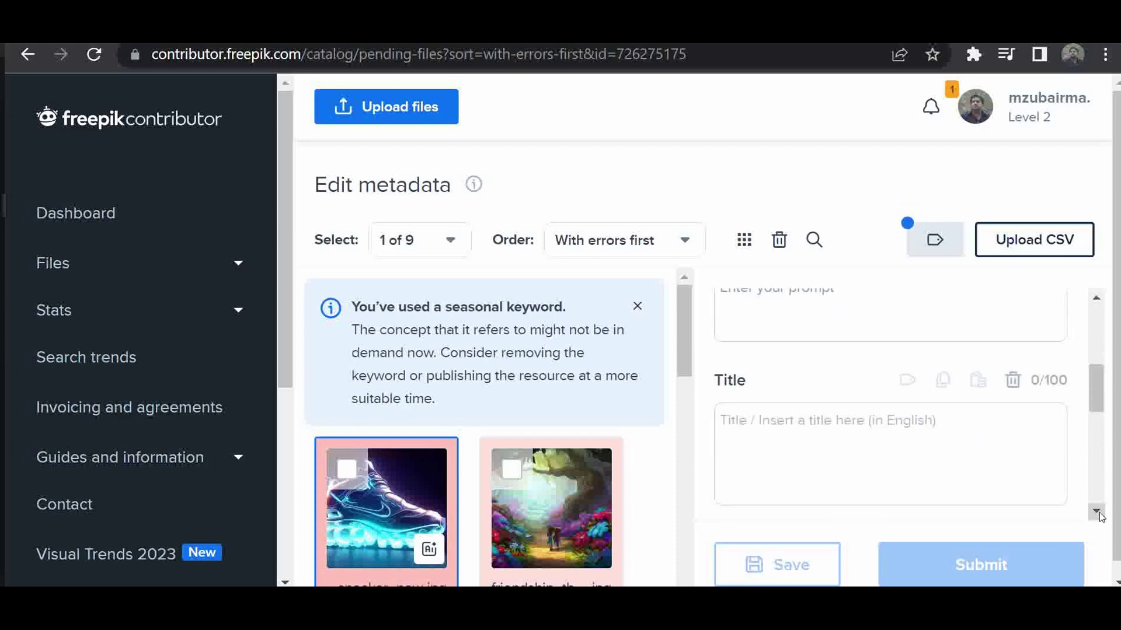
left_click(1097, 299)
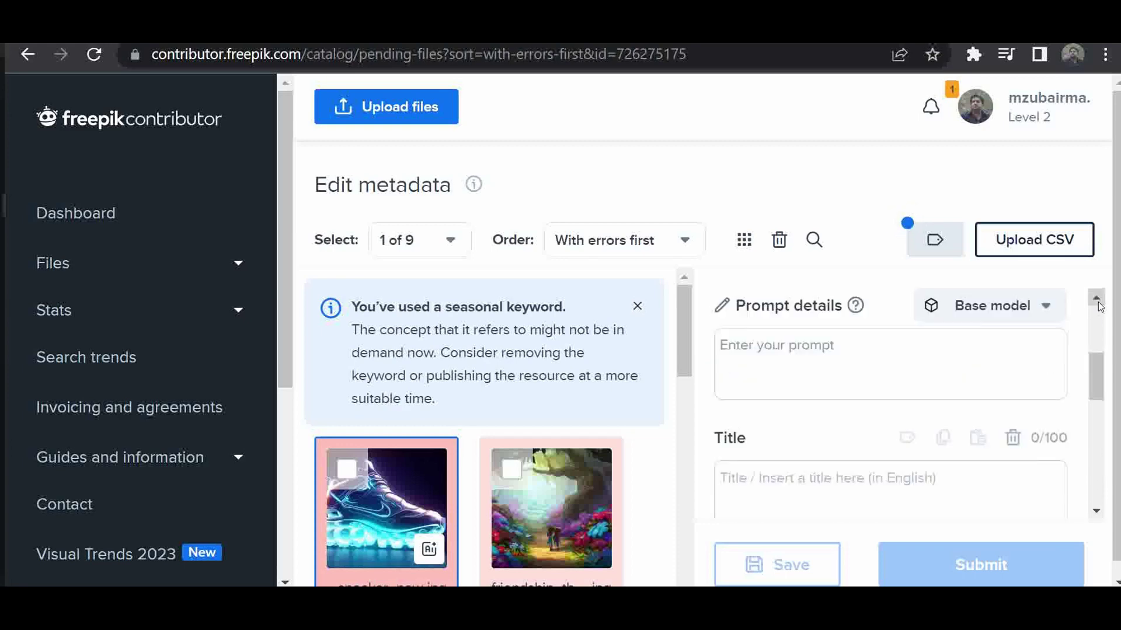
left_click(1097, 299)
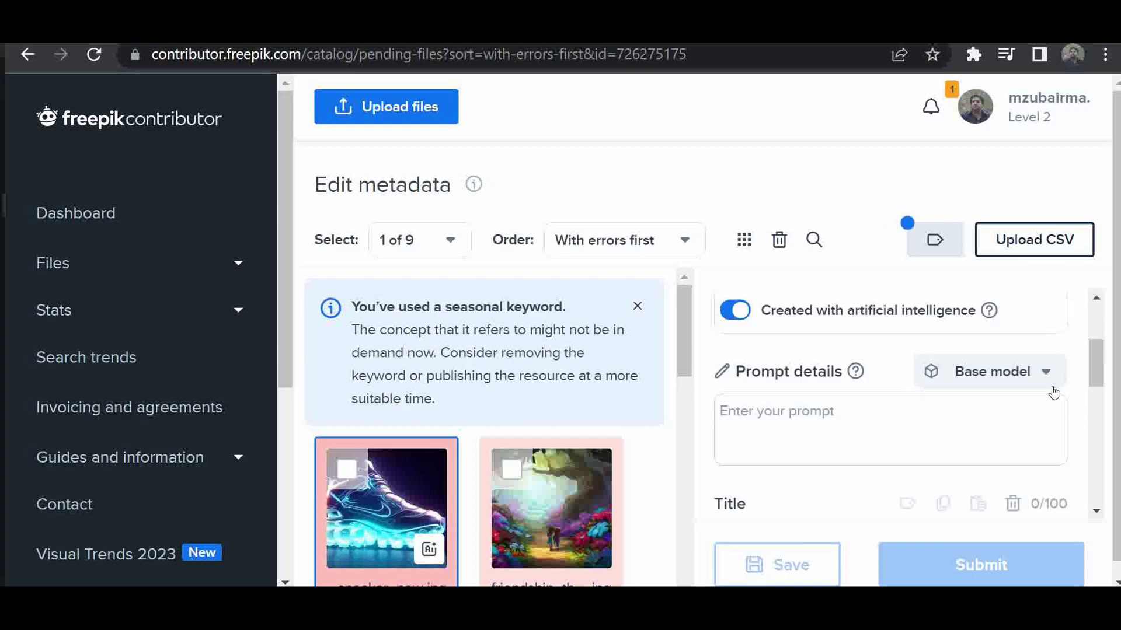
left_click(1045, 373)
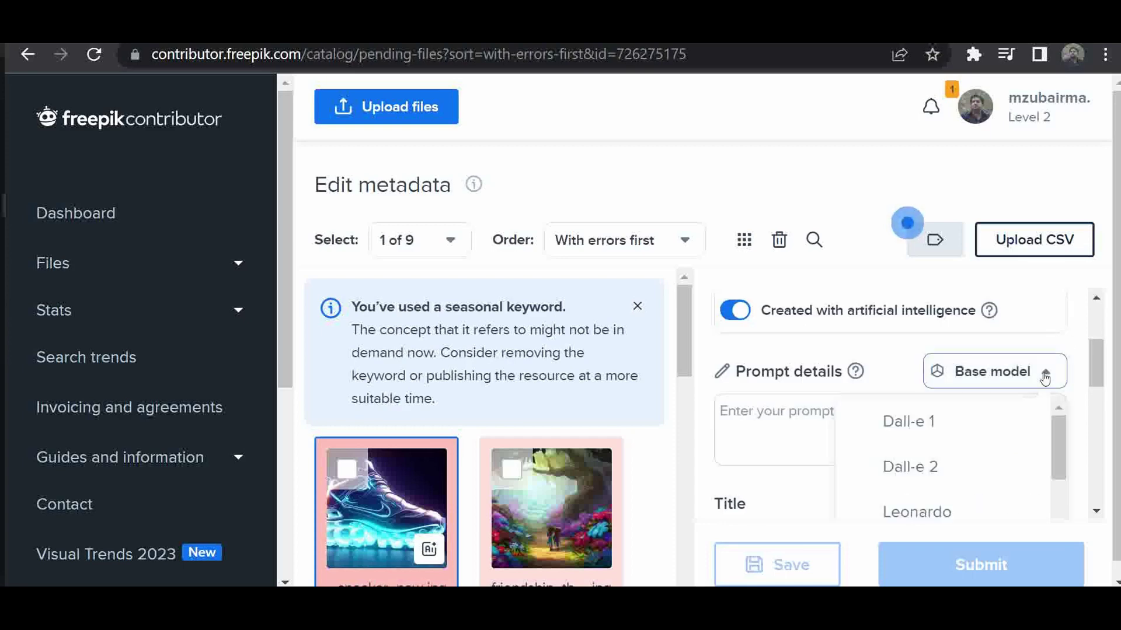
left_click(951, 477)
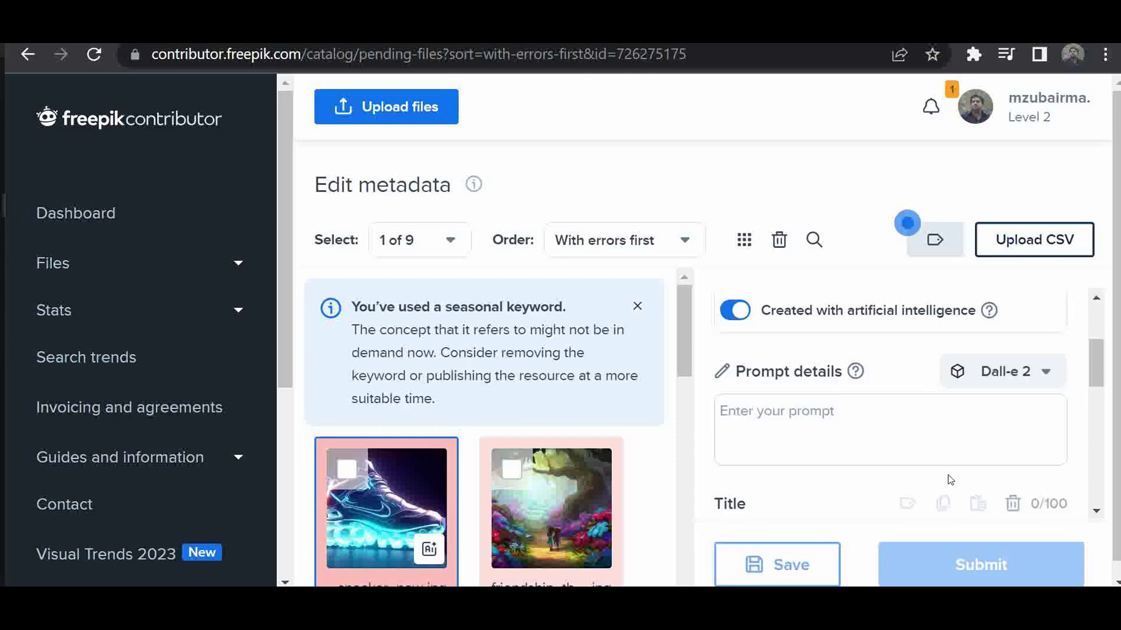
left_click(757, 415)
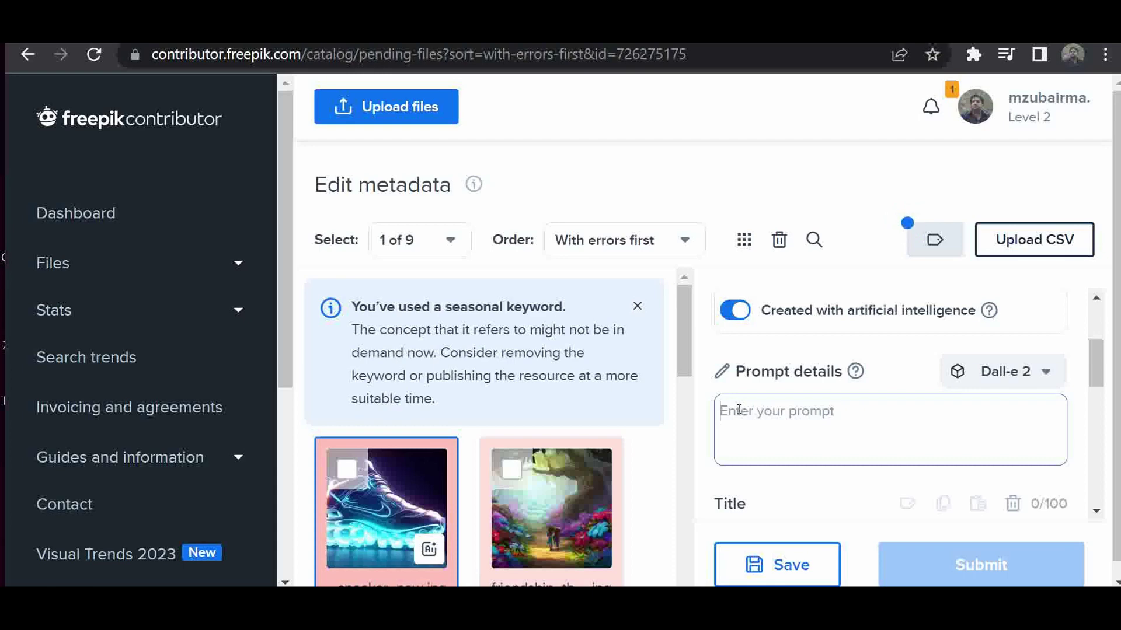
type("futuristic nike sneaker, digital art, 3d render")
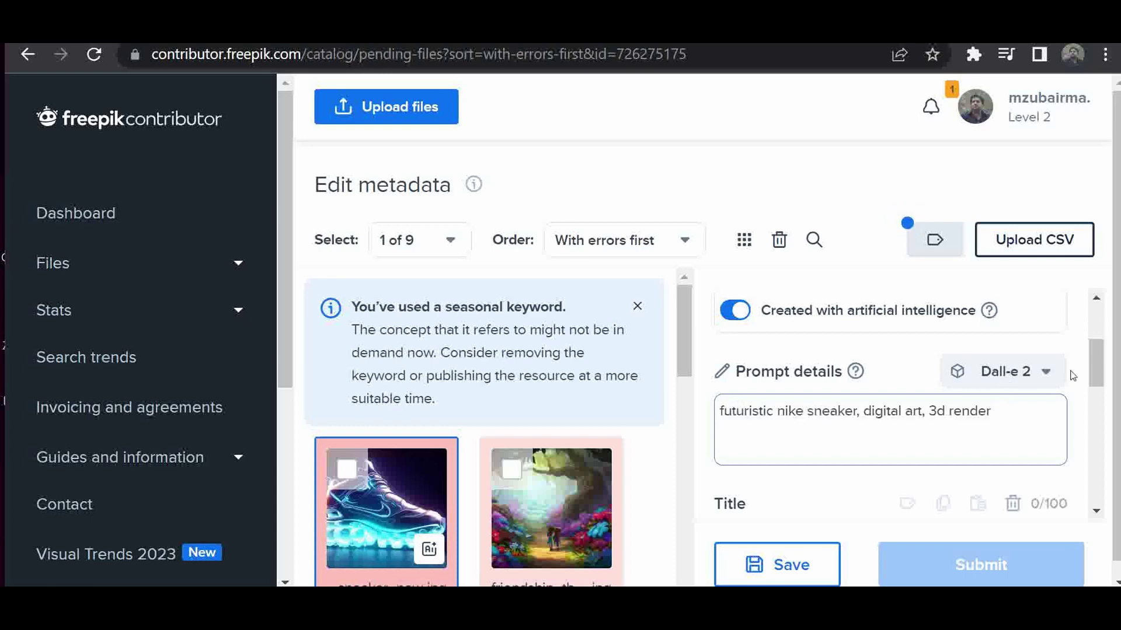
Enter "futuristic nike sneaker" as the image's title
mouse_move(1093, 366)
left_mouse_down()
mouse_move(1094, 394)
mouse_move(1095, 377)
left_mouse_up()
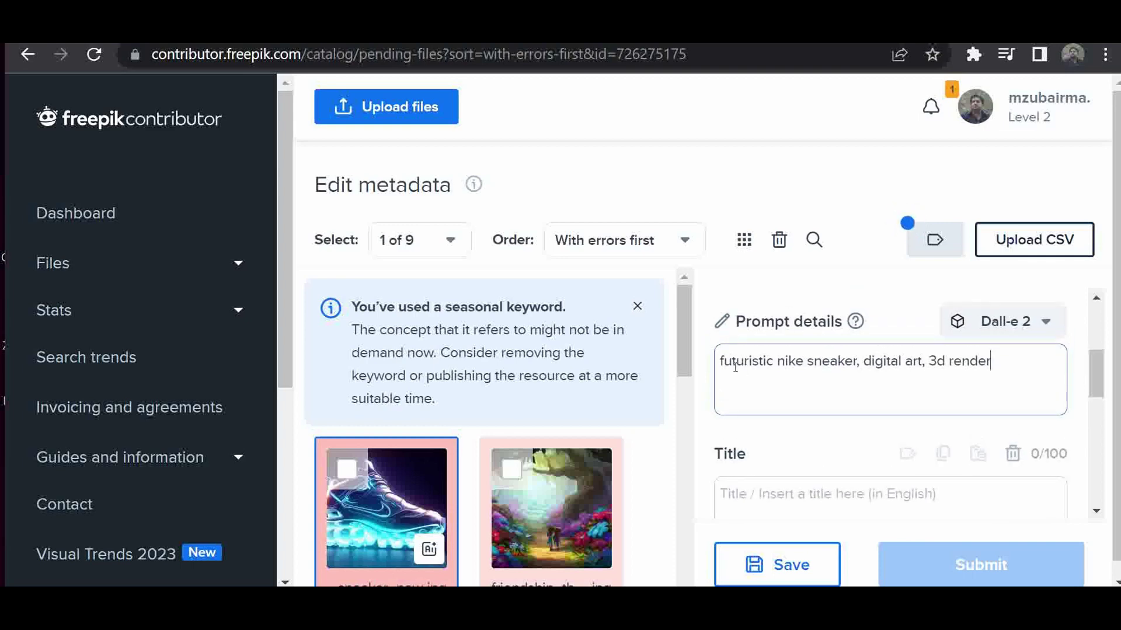
left_click(997, 495)
type("futuristic nike sneaker")
Capitalize the first letter of each word in the title so it reads "Futuristic Nike Sneaker"
key("ctrl+Left")
key("Delete")
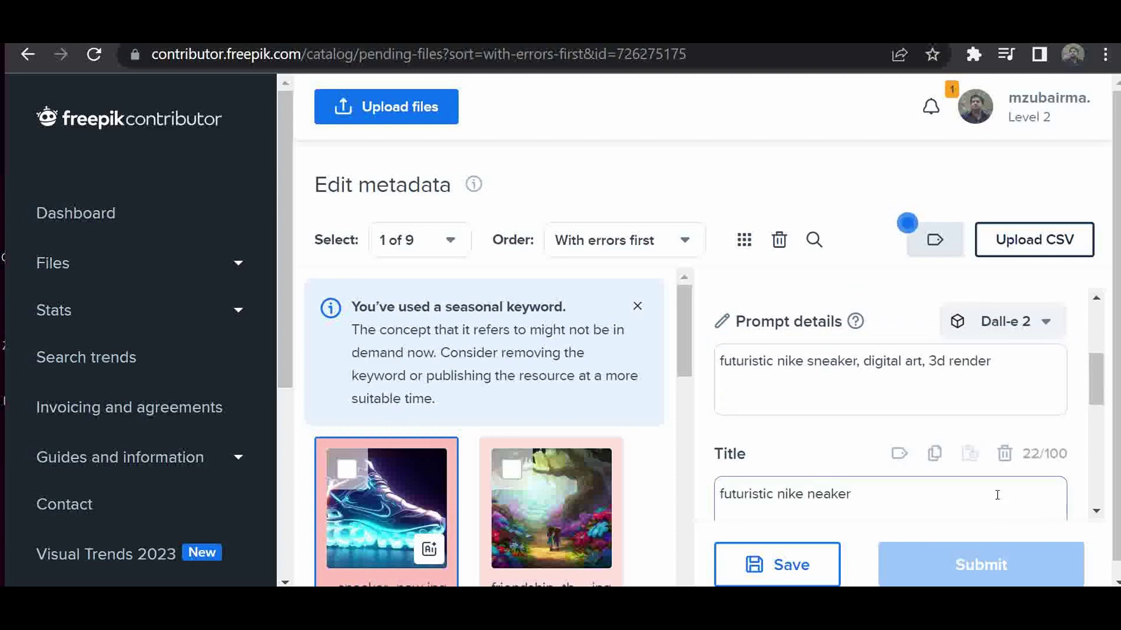
type("S")
key("ctrl+Left")
key("Delete")
type("N")
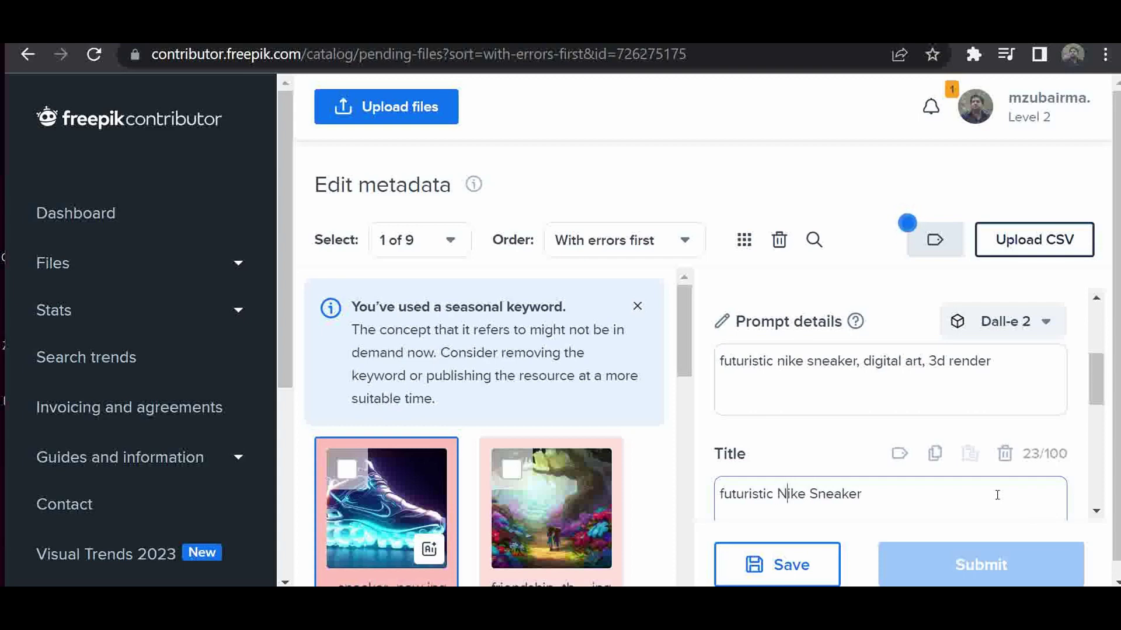
key("Left")
key("Left")
key("Left")
key("Left")
key("Left")
key("Left")
key("Left")
key("Left")
key("Left")
key("Delete")
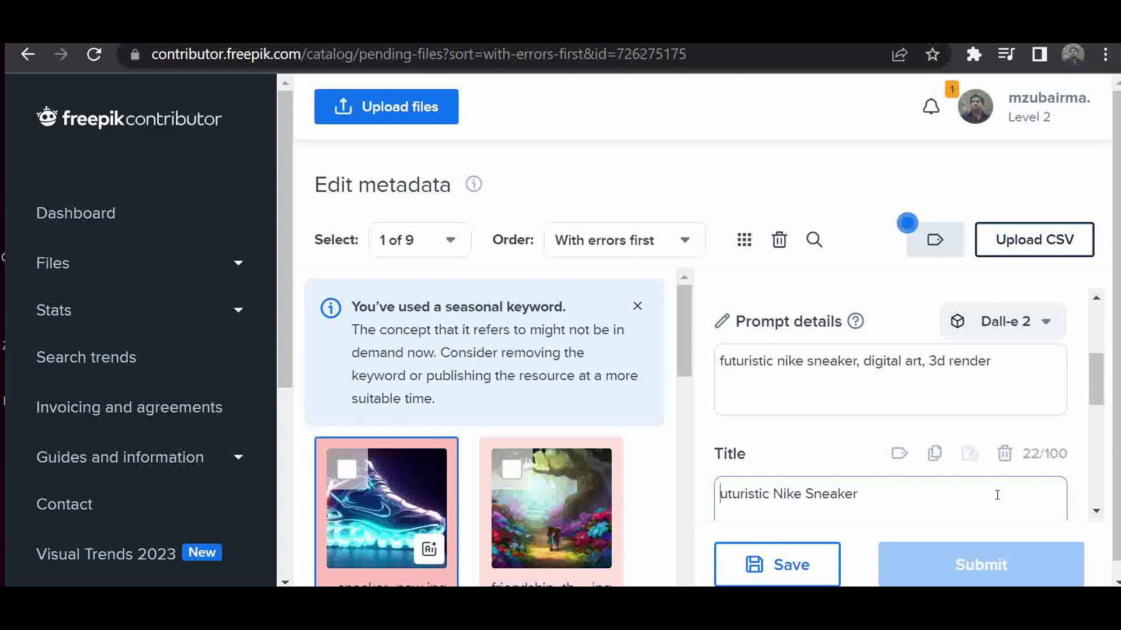
type("F")
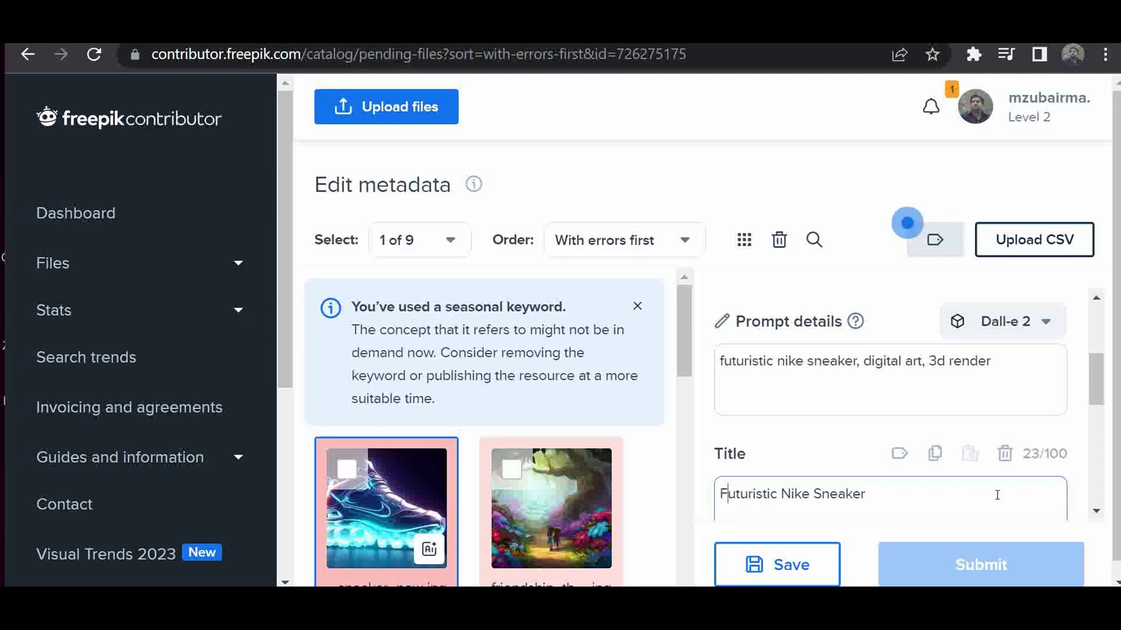
Remove the brand name from the title so it reads "Futuristic Sneaker"
left_click(811, 493)
key("BackSpace")
key("BackSpace")
key("BackSpace")
key("BackSpace")
key("BackSpace")
key("BackSpace")
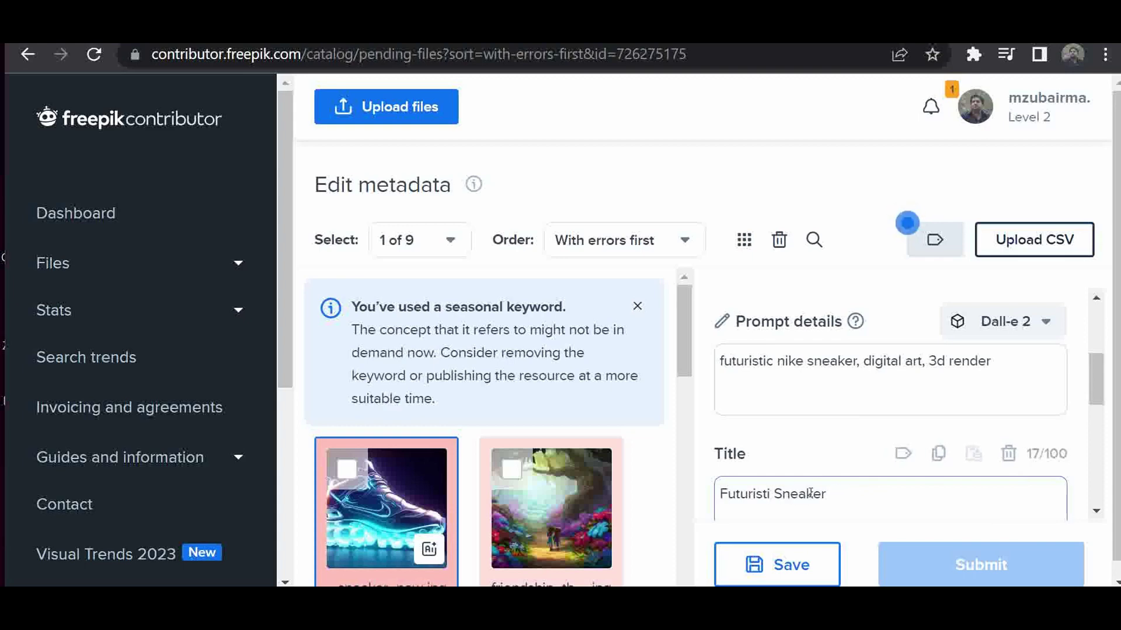
type("c")
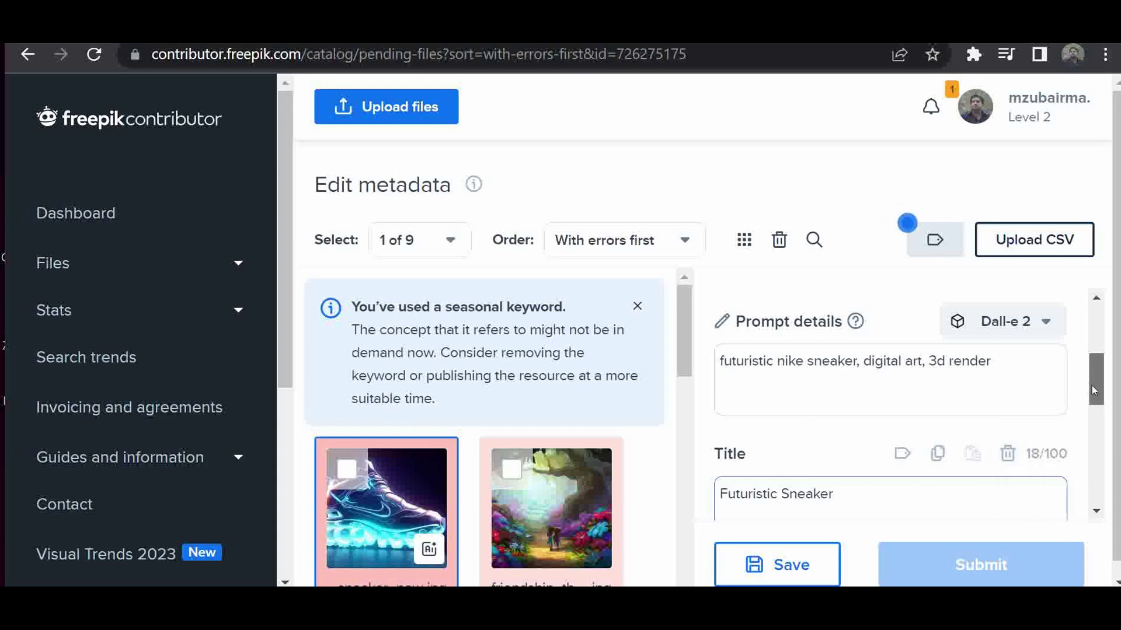
Add the keywords "futuristic, nike sneaker, digital art, 3d render" to the sneaker image
left_click_drag(1094, 390, 1093, 416)
left_click(783, 470)
type("futuristic, nike sneaker, digital art, 3d render")
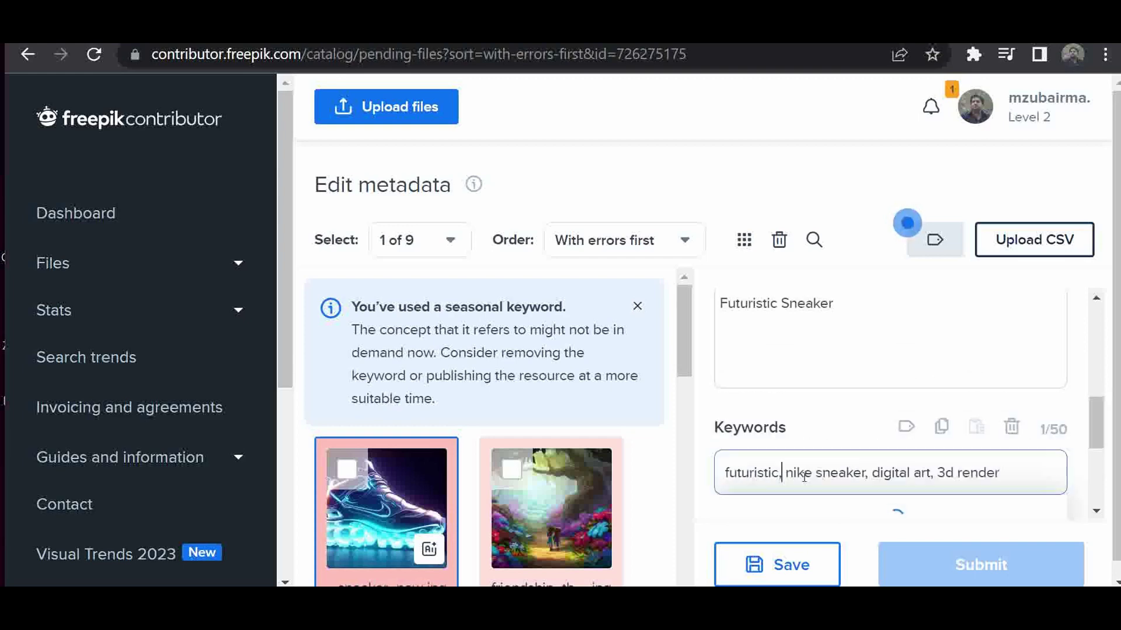
key("Return")
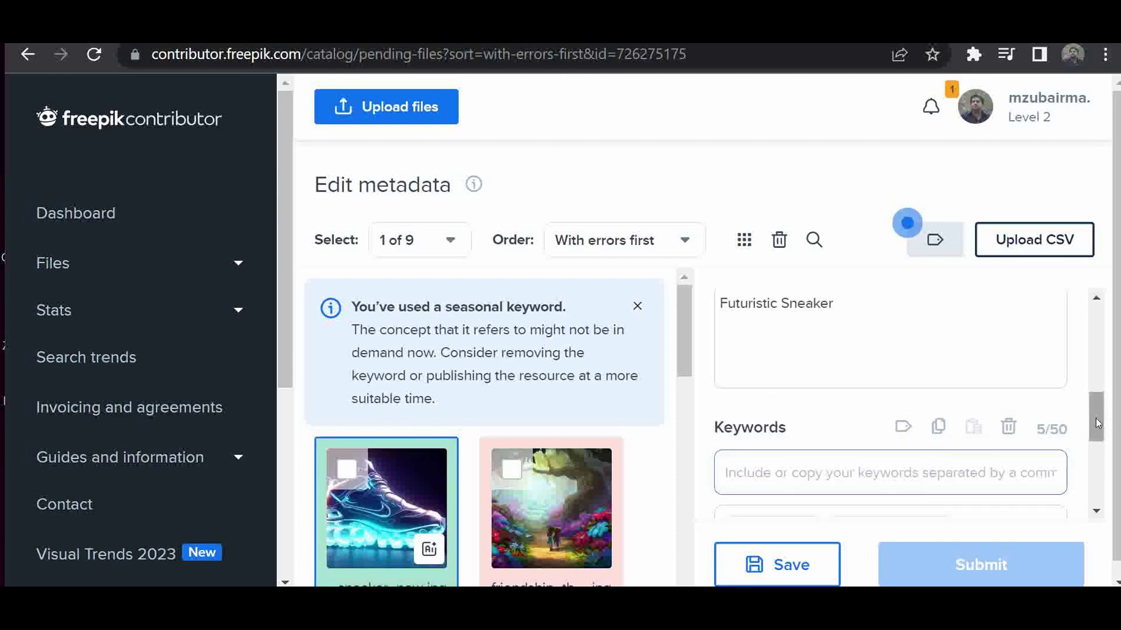
Review the sneaker image's prompt, title and keywords, and save its metadata
left_click_drag(1095, 418, 1093, 446)
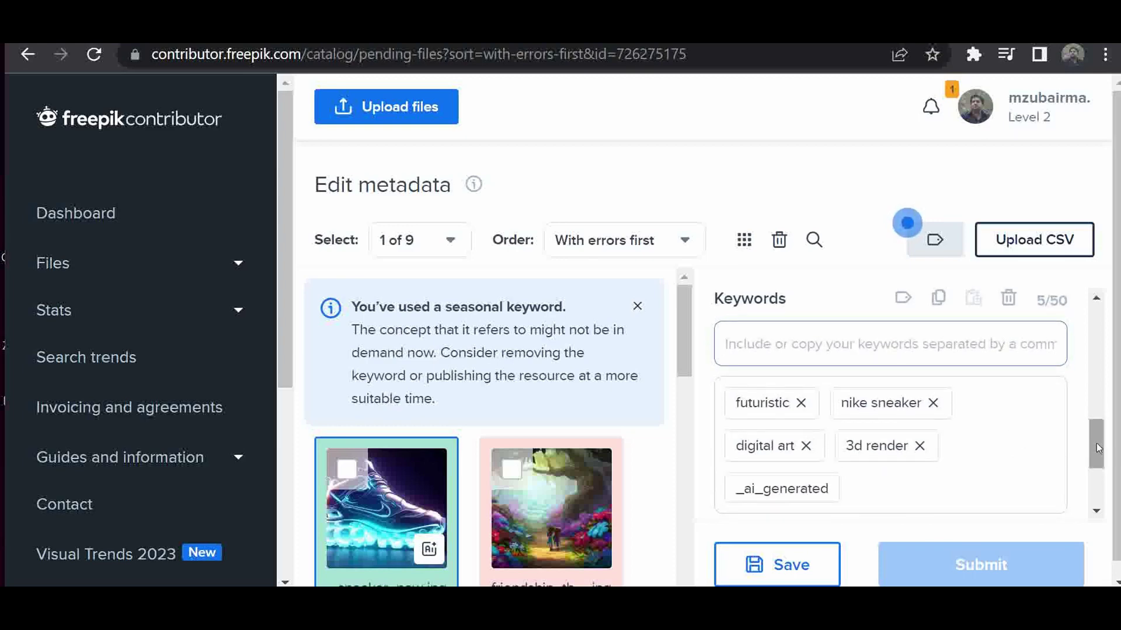
left_click_drag(1096, 447, 1090, 382)
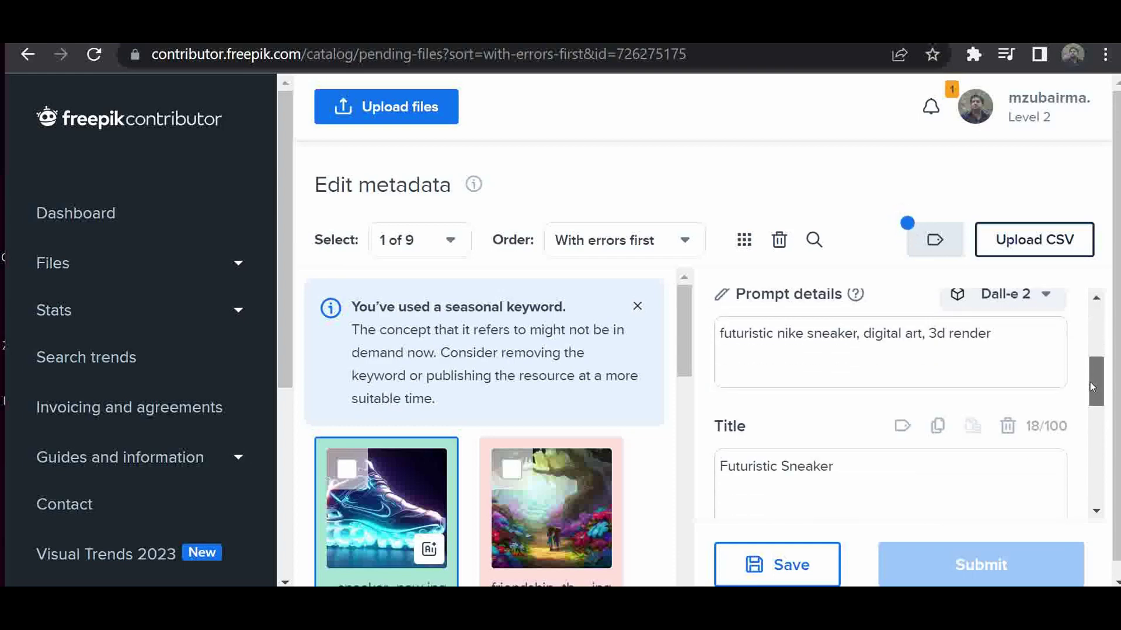
left_click(796, 565)
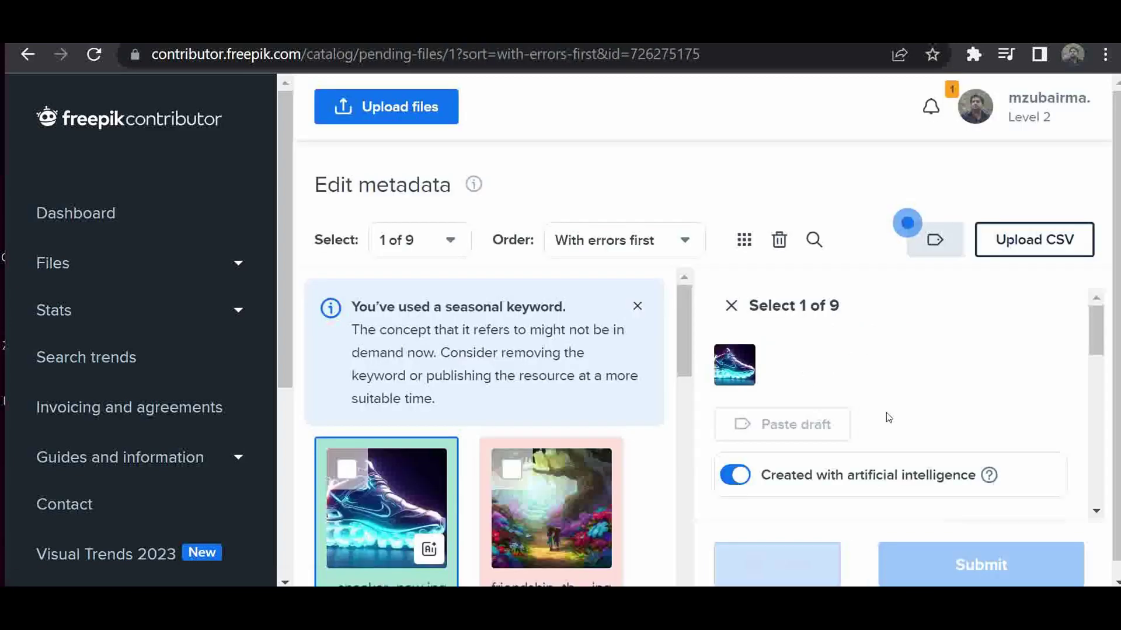
Select the friendship forest image instead of the sneaker and mark it as created with artificial intelligence
left_click(518, 474)
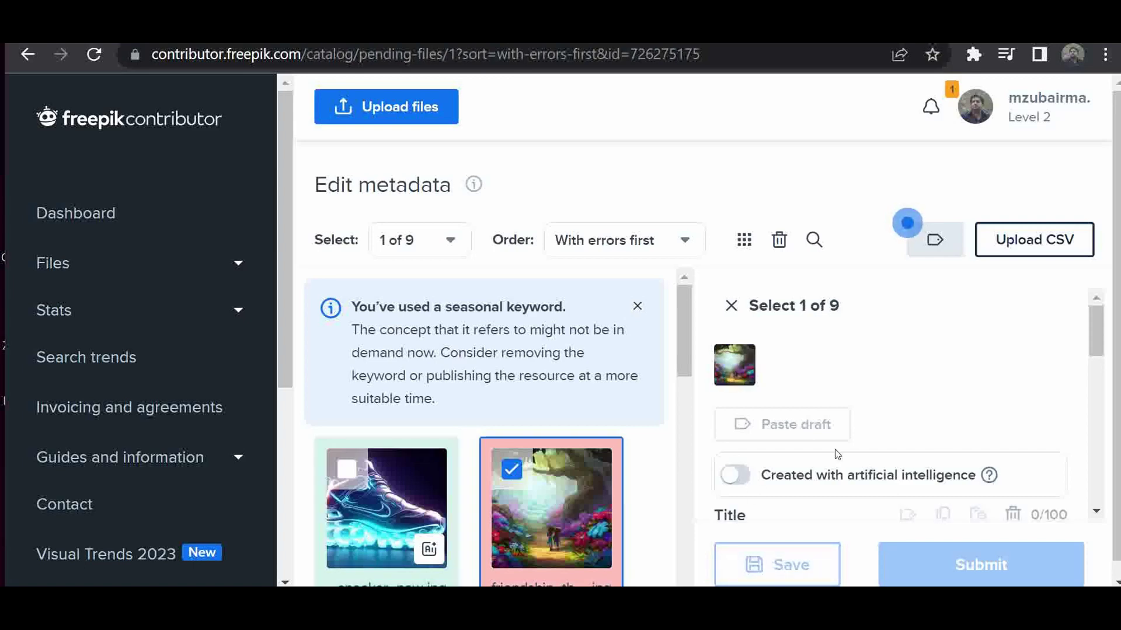
left_click(735, 475)
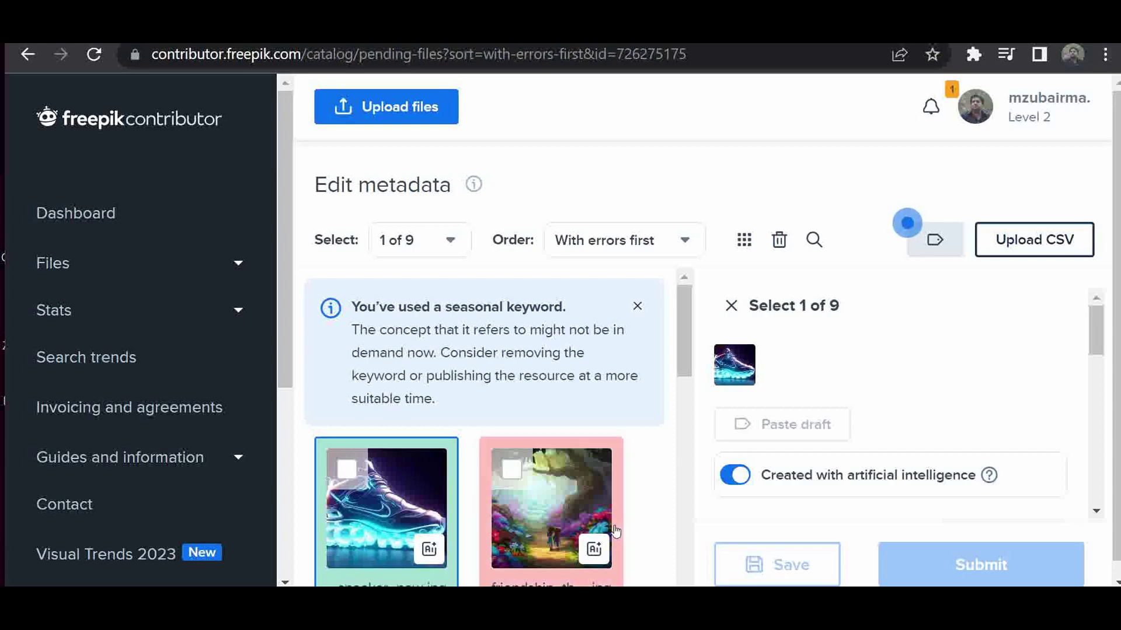
Switch to the Adobe Stock contributor site and upload the "sneaker new" JPG file
key("ctrl+Tab")
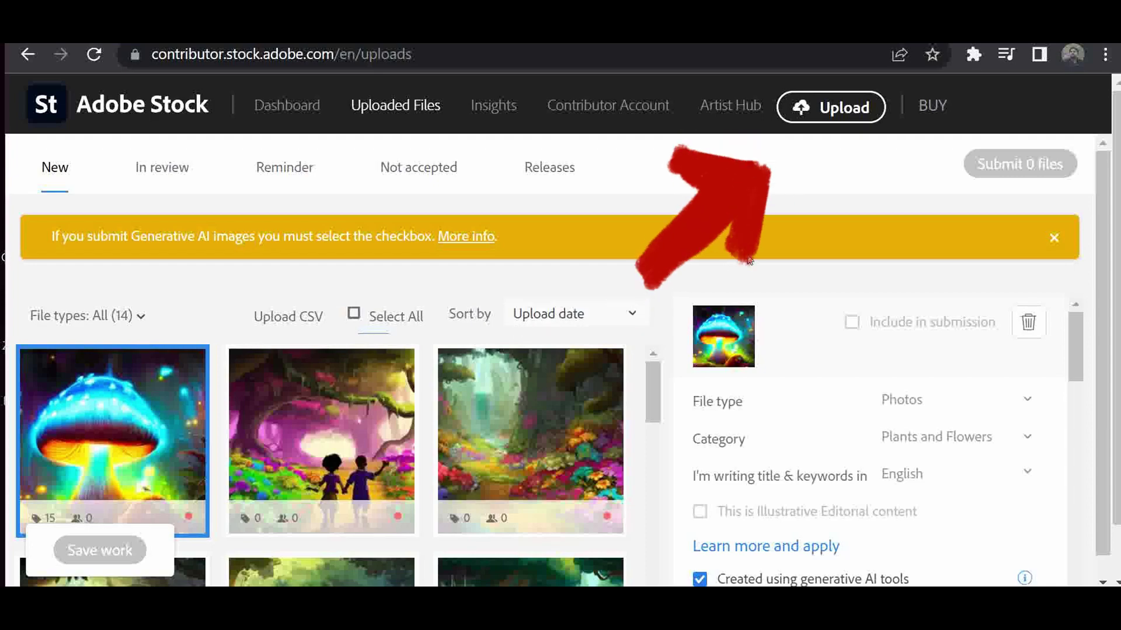
scroll(934, 175, "down", 1)
left_click(824, 110)
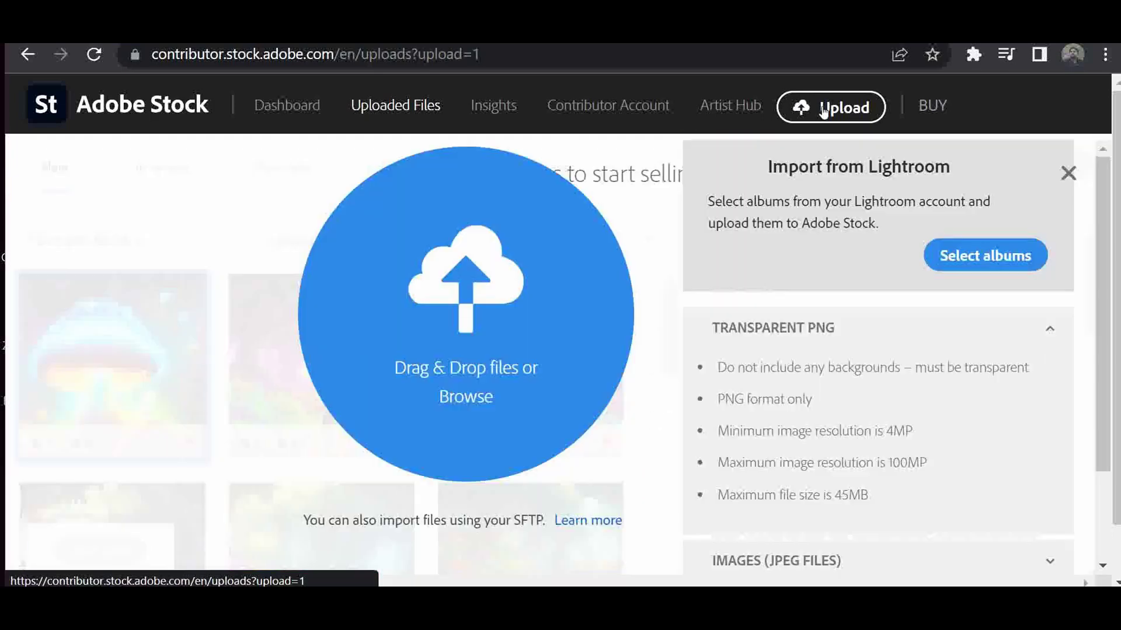
left_click(458, 395)
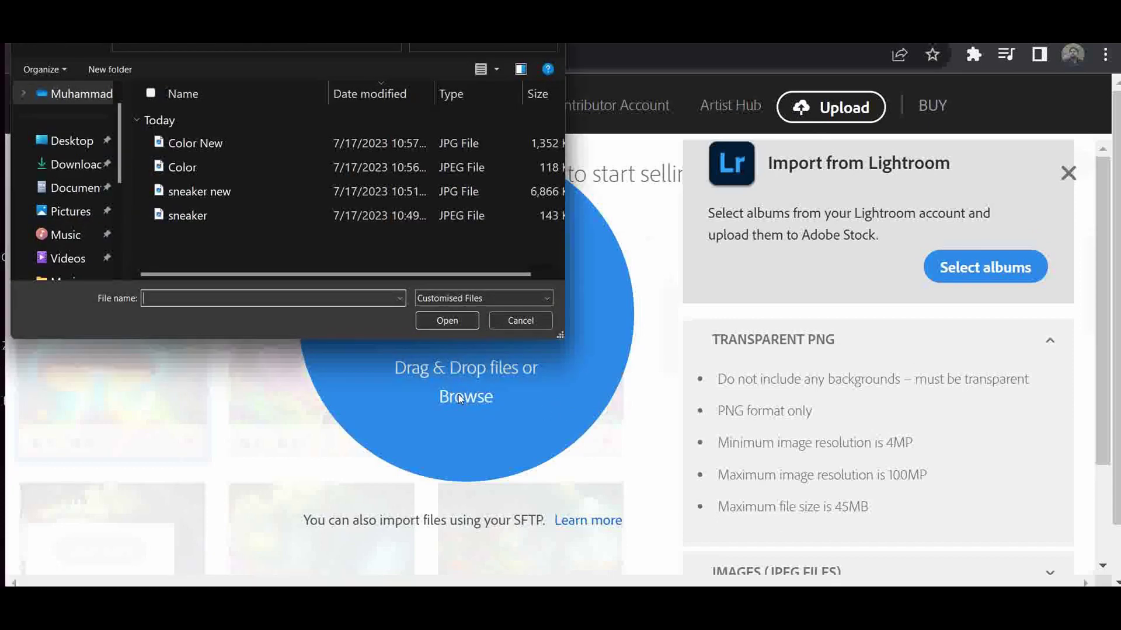
double_click(208, 192)
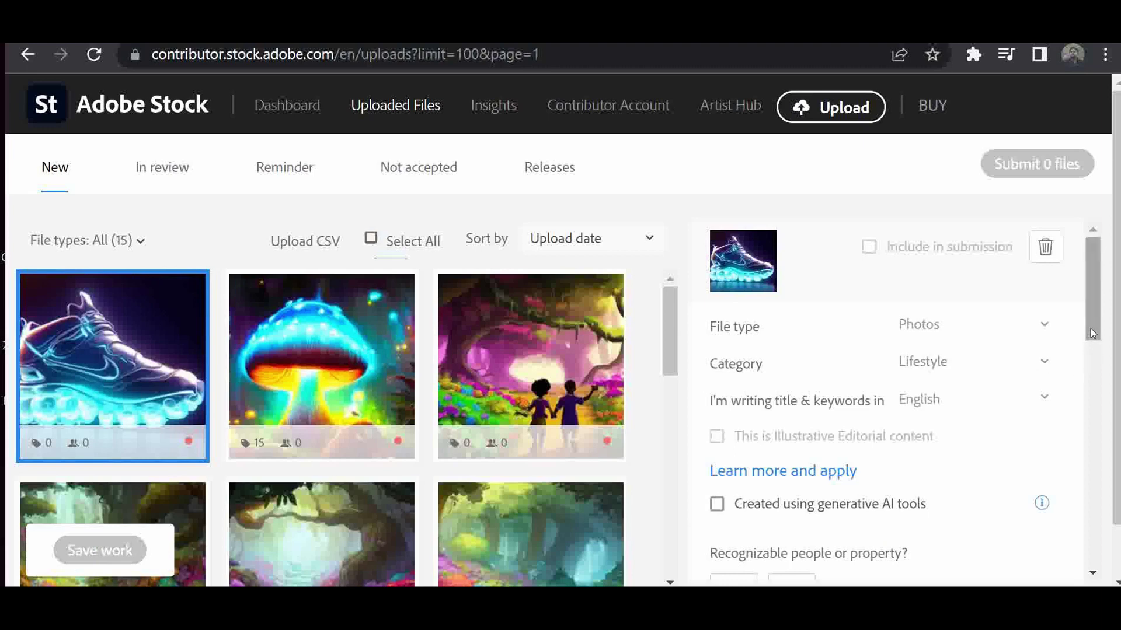
Mark the uploaded sneaker image as created using generative AI tools, with no recognizable people or property
mouse_move(1091, 332)
left_mouse_down()
mouse_move(1089, 399)
mouse_move(1077, 359)
mouse_move(1090, 325)
mouse_move(1084, 302)
mouse_move(1085, 333)
mouse_move(1083, 319)
left_mouse_up()
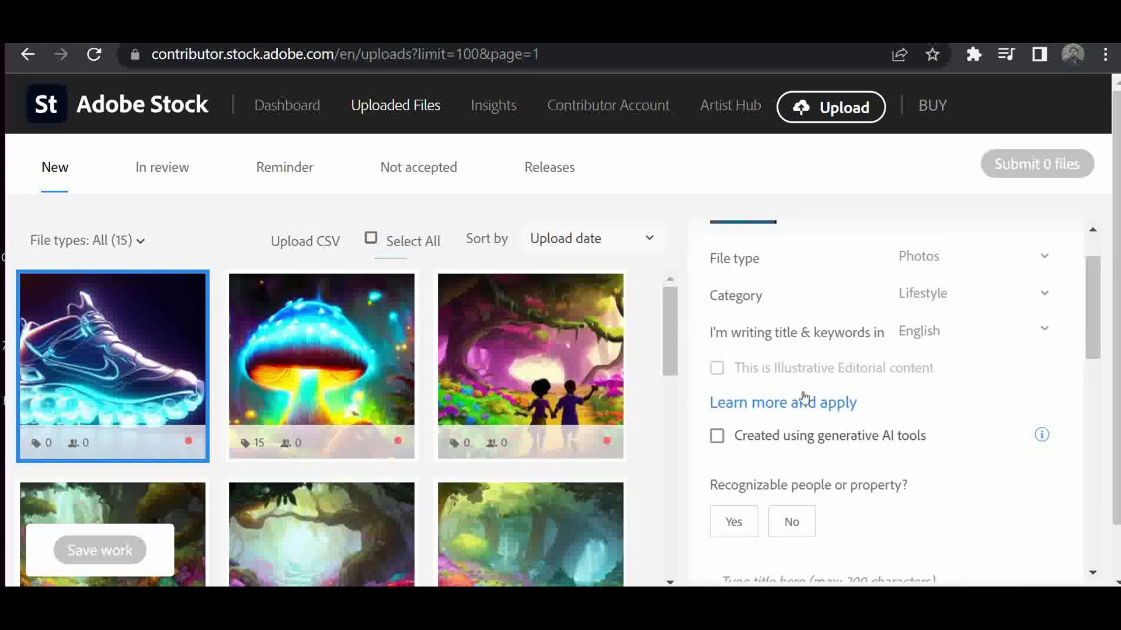
left_click(717, 437)
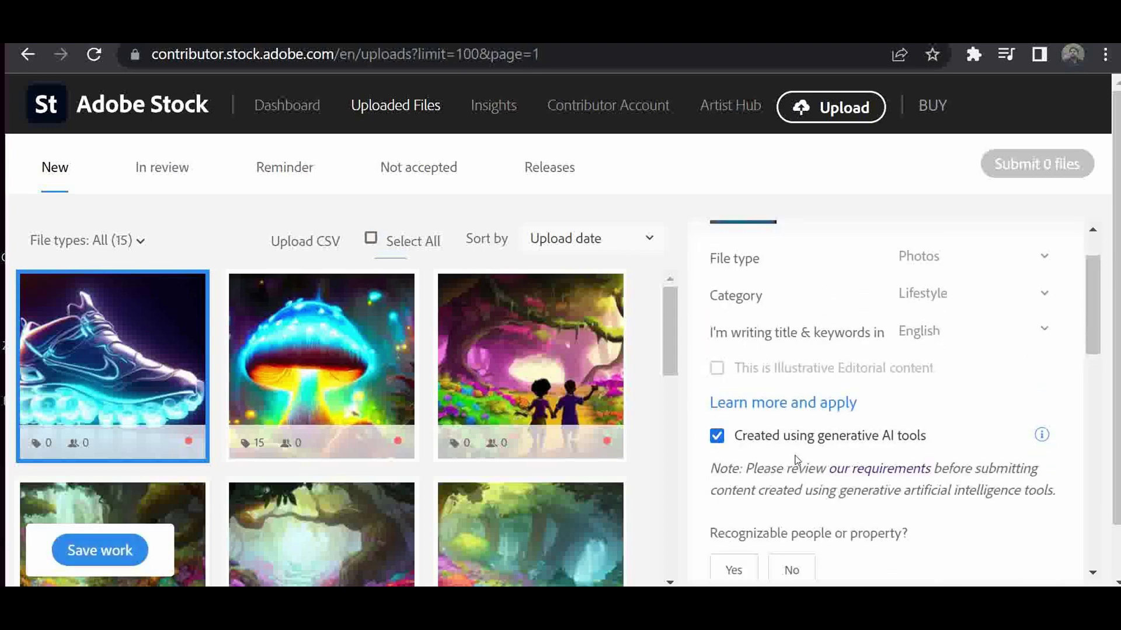
scroll(791, 397, "down", 3)
left_click(791, 390)
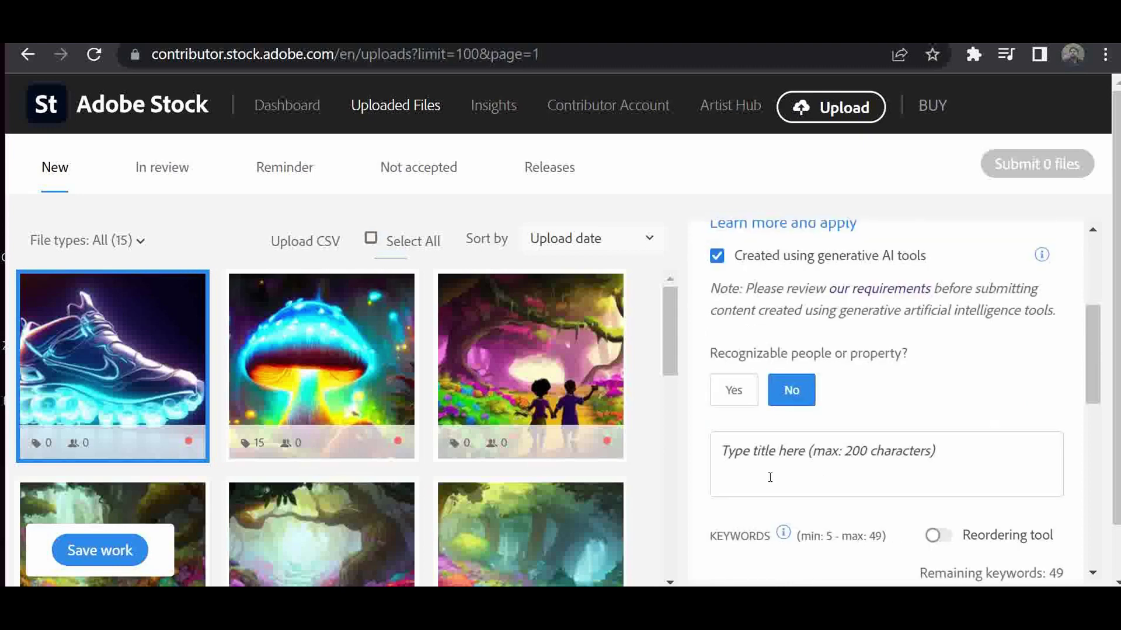
Enter the image prompt as the sneaker's title and trim it to "futuristic nike sneaker"
left_click(736, 459)
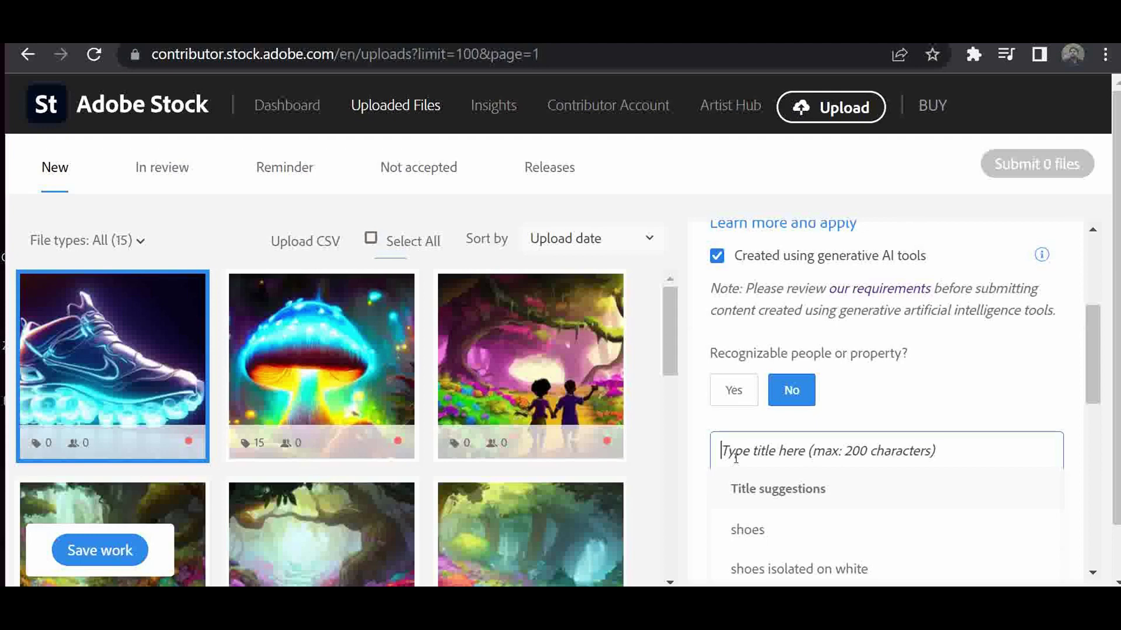
type("futuristic nike sneaker, digital art, 3d render")
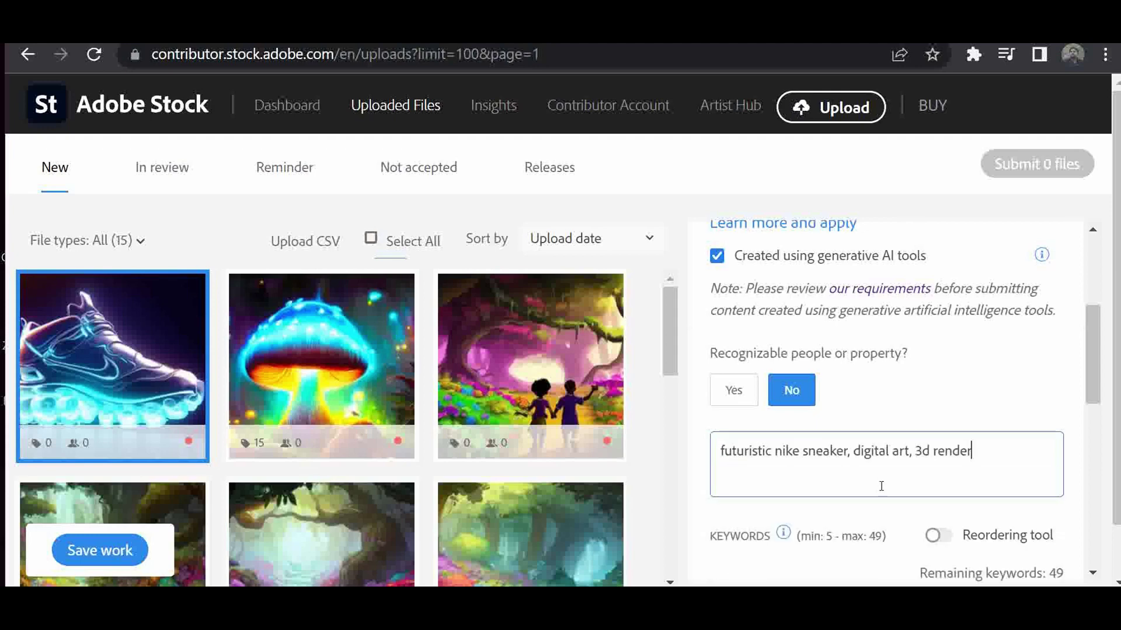
key("BackSpace")
key("BackSpace")
key("BackSpace")
key("BackSpace")
key("BackSpace")
key("BackSpace")
key("BackSpace")
key("BackSpace")
key("BackSpace")
key("BackSpace")
key("BackSpace")
key("BackSpace")
key("BackSpace")
key("BackSpace")
key("BackSpace")
key("BackSpace")
key("BackSpace")
key("BackSpace")
key("BackSpace")
key("BackSpace")
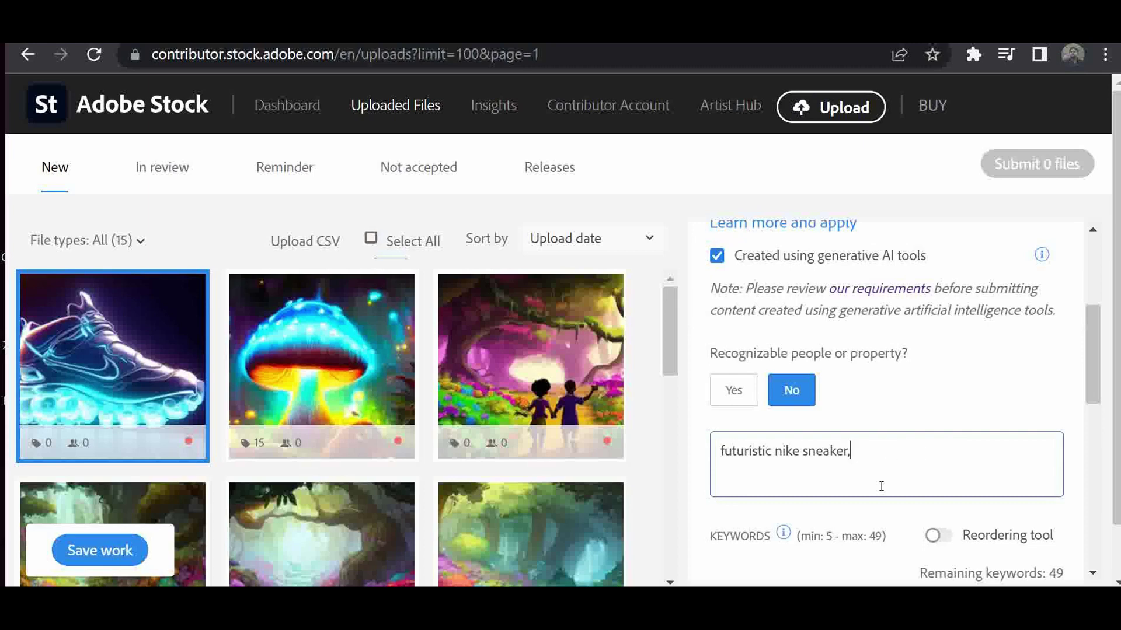
key("BackSpace")
Remove the brand name from the title and capitalize both remaining words so it reads "Futuristic Sneaker"
key("Left")
key("Left")
key("Left")
key("Left")
key("Left")
key("Left")
key("BackSpace")
type("S")
key("Left")
key("BackSpace")
key("BackSpace")
key("BackSpace")
key("BackSpace")
key("BackSpace")
key("Left")
key("Left")
key("Left")
key("Left")
key("Left")
key("Left")
key("Left")
key("Left")
key("Left")
key("BackSpace")
type("F")
Enter the keywords "futuristic, nike sneaker, digital art, 3d render," for the sneaker image, separating futuristic and nike sneaker with a comma
scroll(1103, 445, "down", 4)
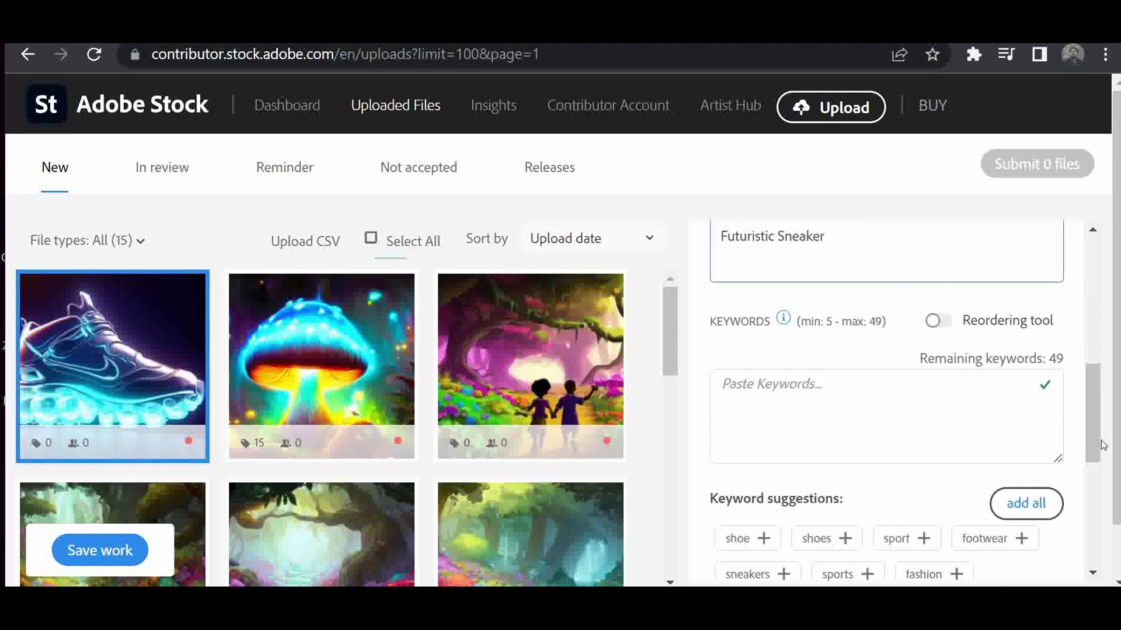
left_click(792, 387)
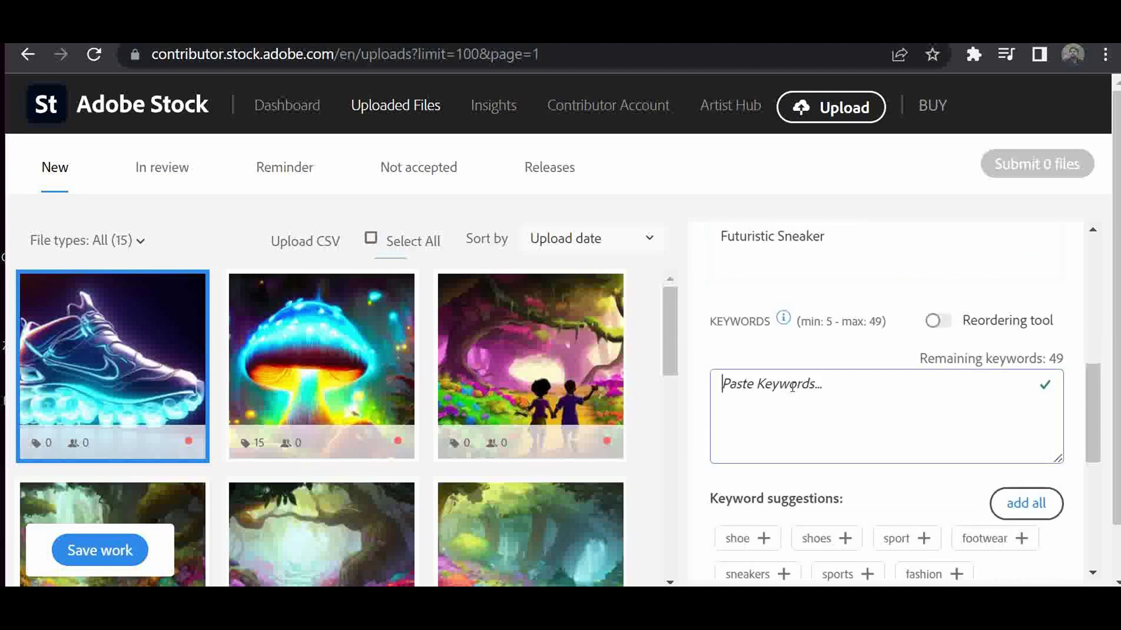
type("futuristic nike sneaker, digital art, 3d render")
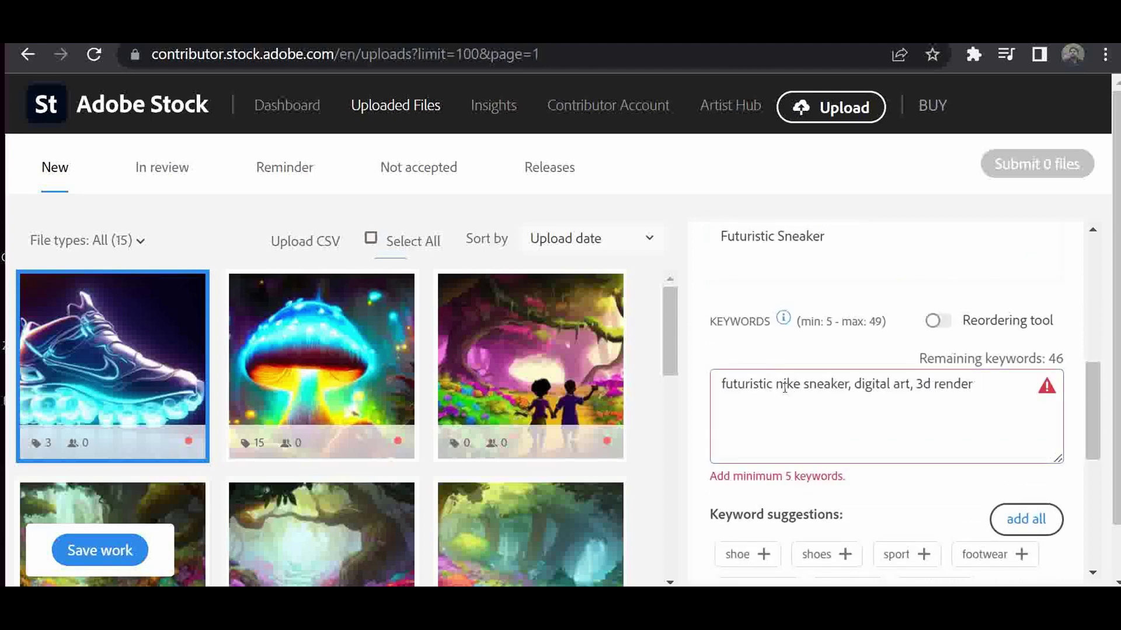
type(",")
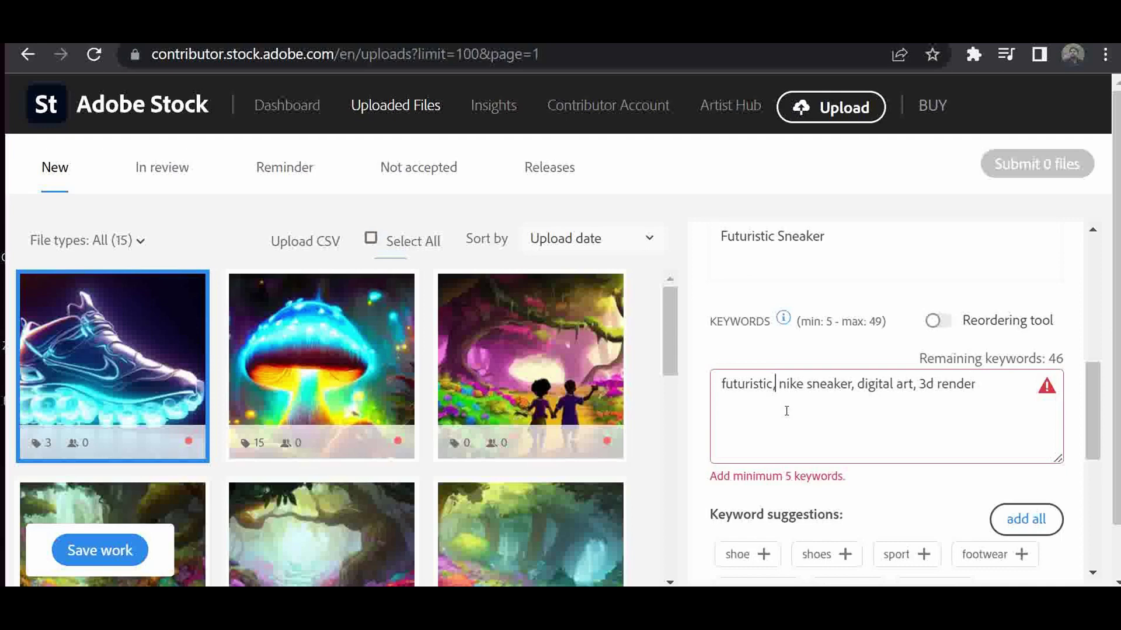
key("Right")
key("Right")
key("Right")
key("Right")
key("Right")
key("Right")
key("Right")
key("Right")
key("Right")
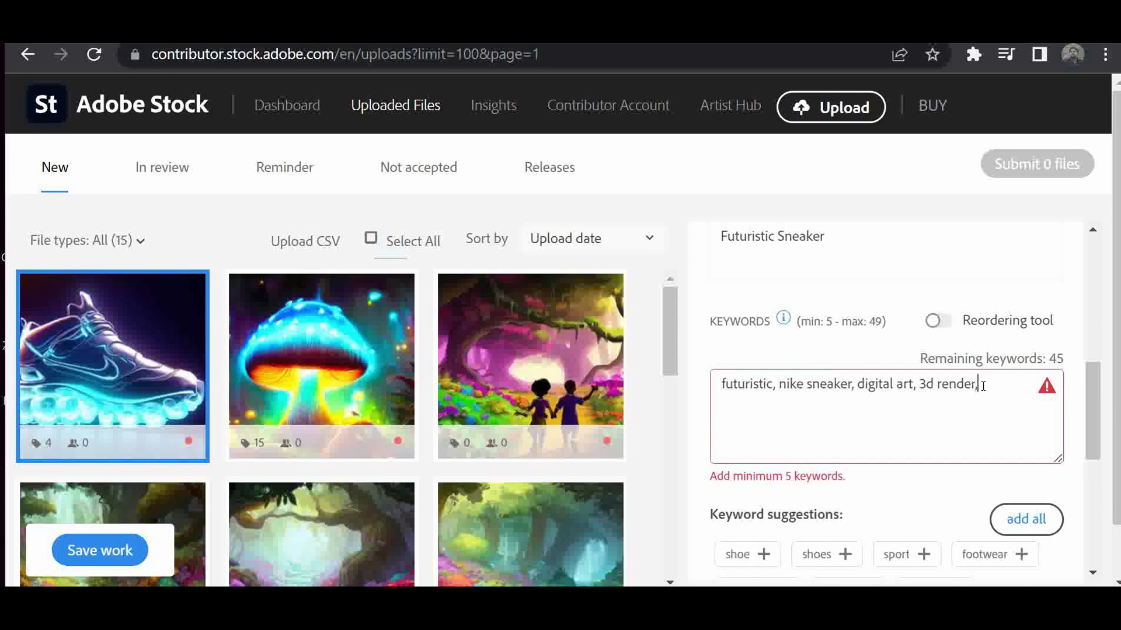
Add the suggested keywords shoe, shoes, sport, footwear, sneakers, sports, fashion and illustration to the sneaker image
left_click(745, 558)
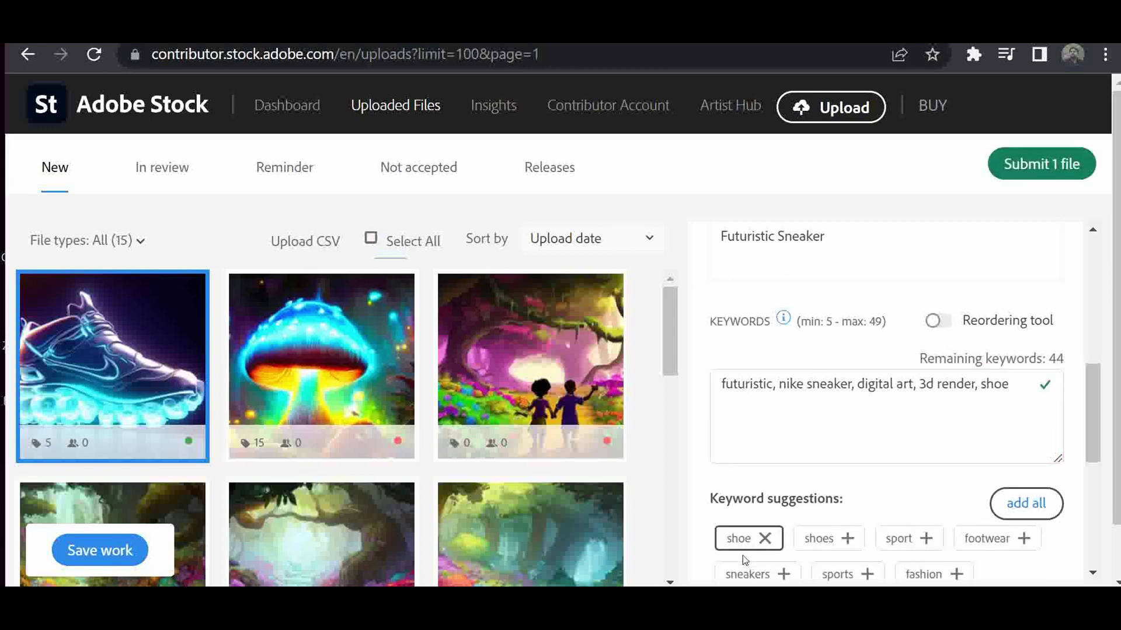
left_click(839, 541)
left_click(907, 538)
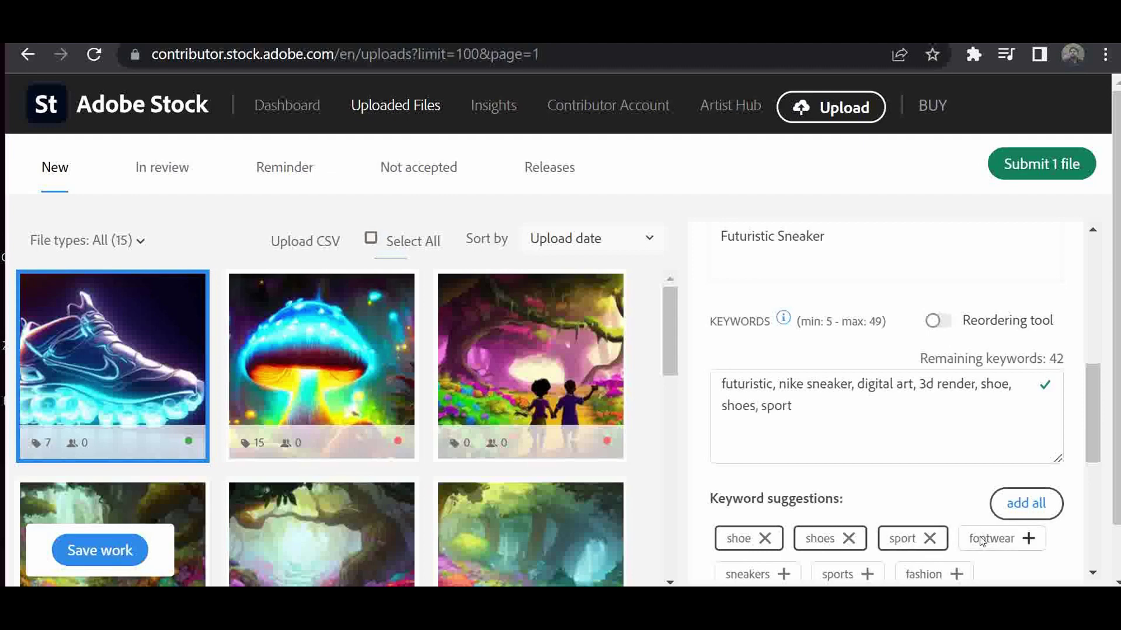
left_click(982, 542)
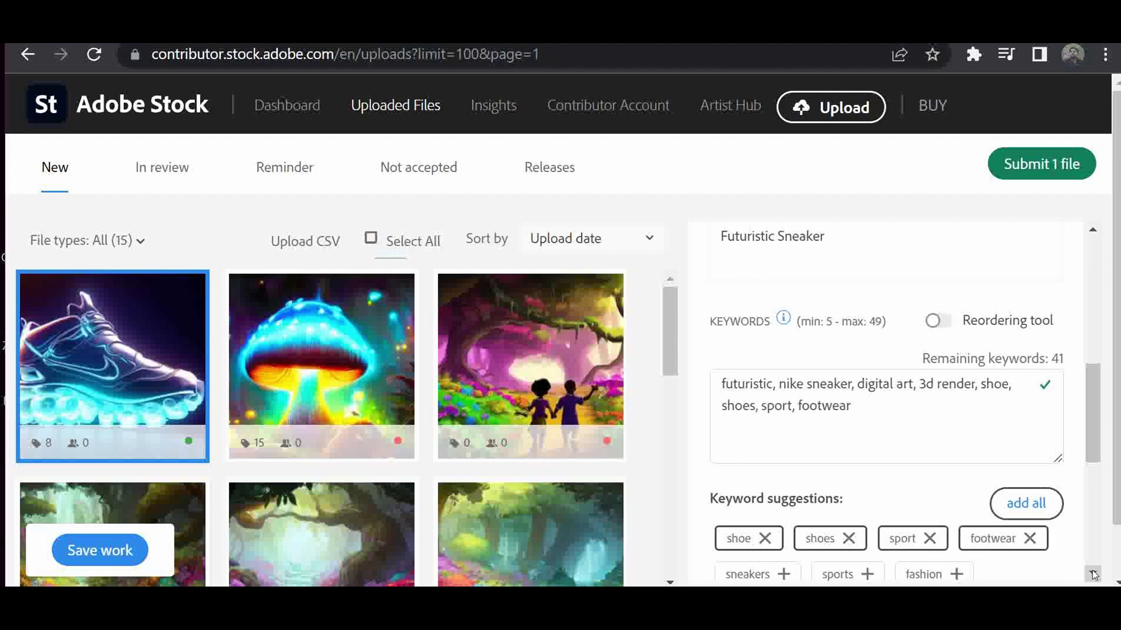
scroll(1093, 575, "down", 2)
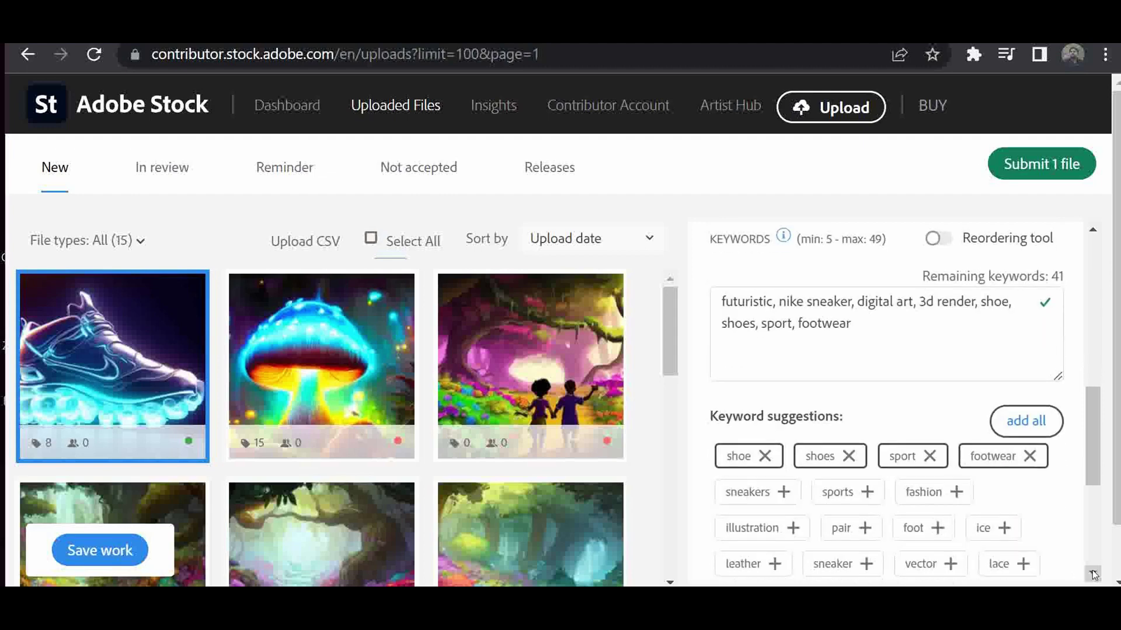
left_click(748, 499)
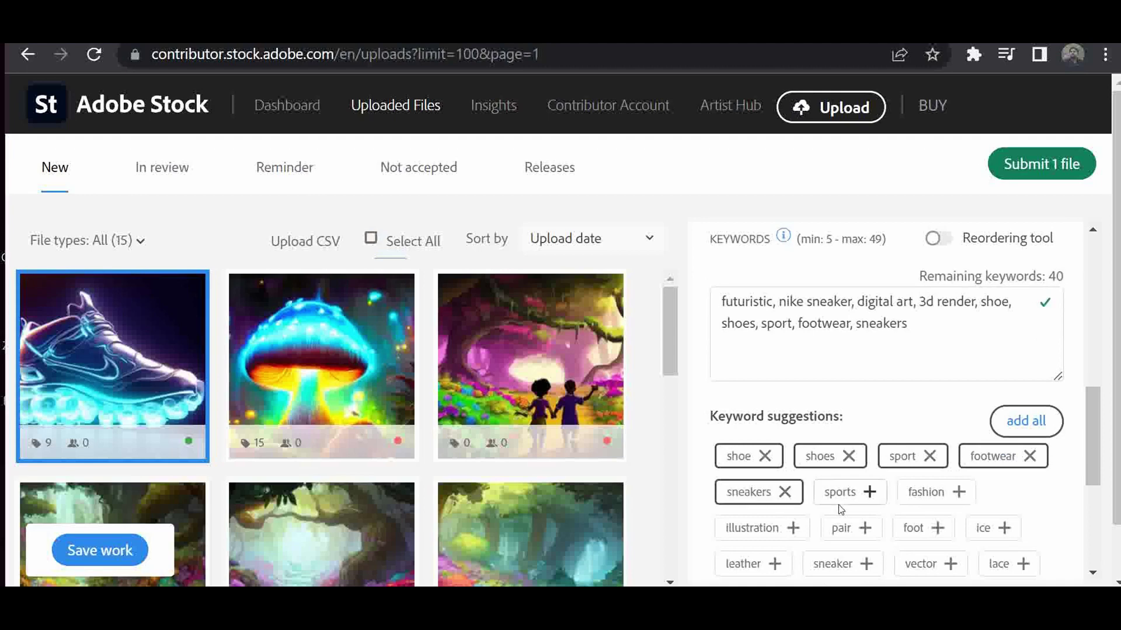
left_click(843, 501)
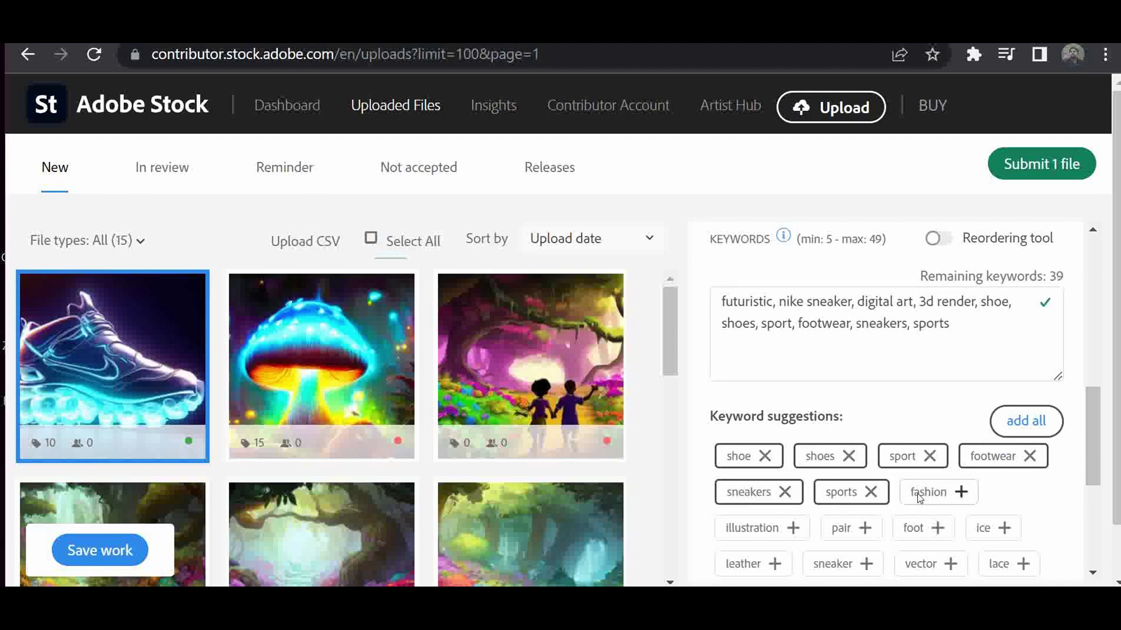
left_click(917, 493)
left_click(768, 532)
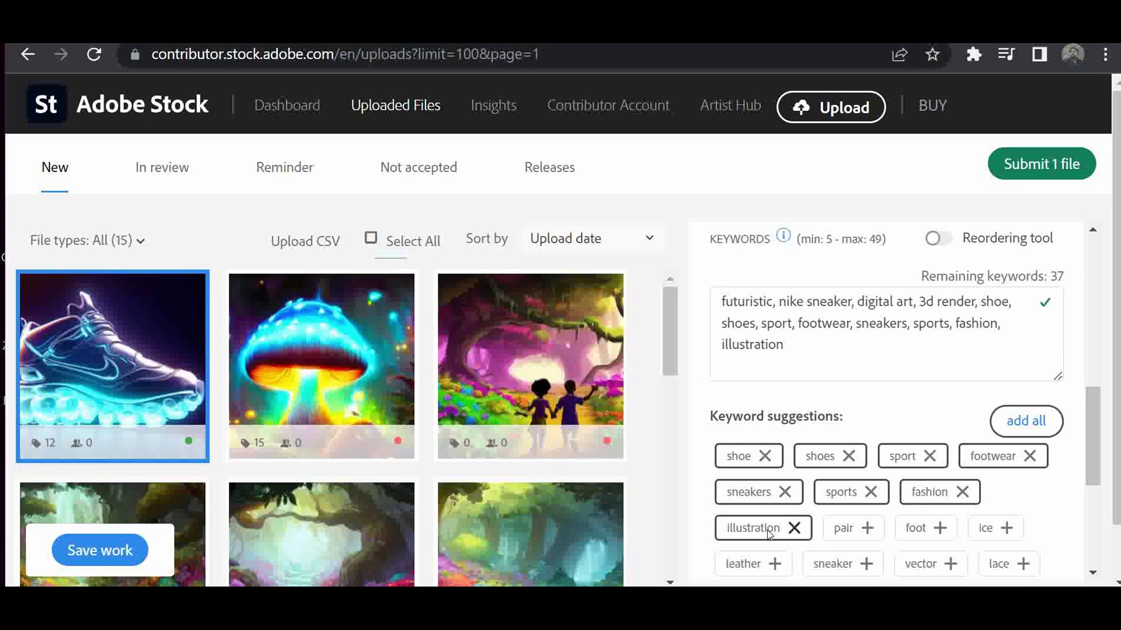
Add the suggested keywords pair, foot, sneaker, leather, running, walking, boots, boot and design
left_click(857, 534)
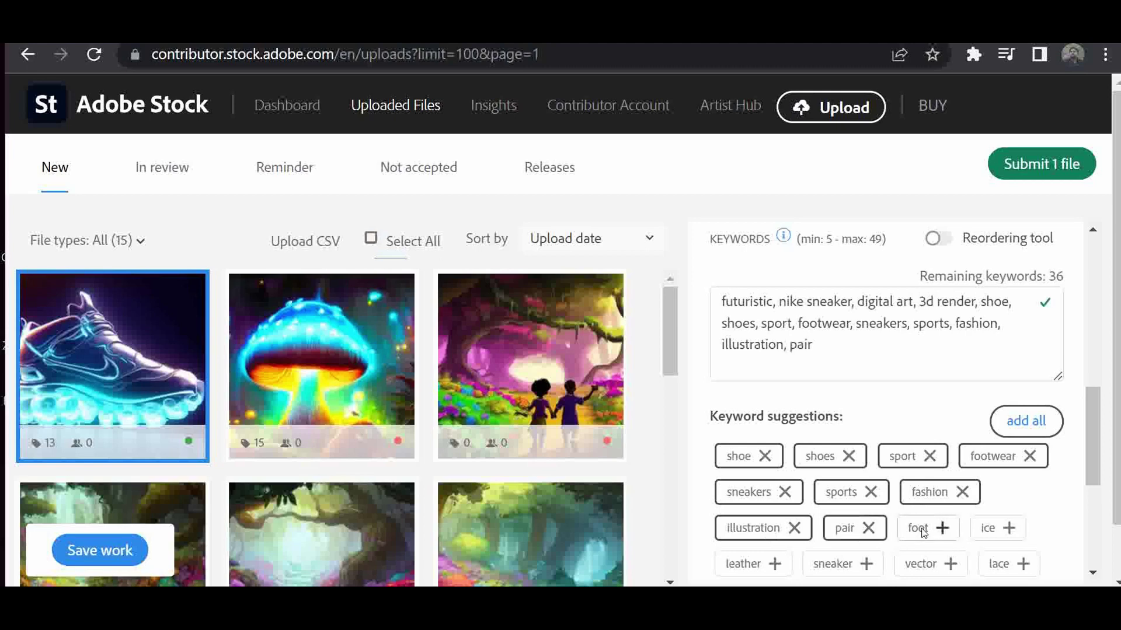
left_click(924, 533)
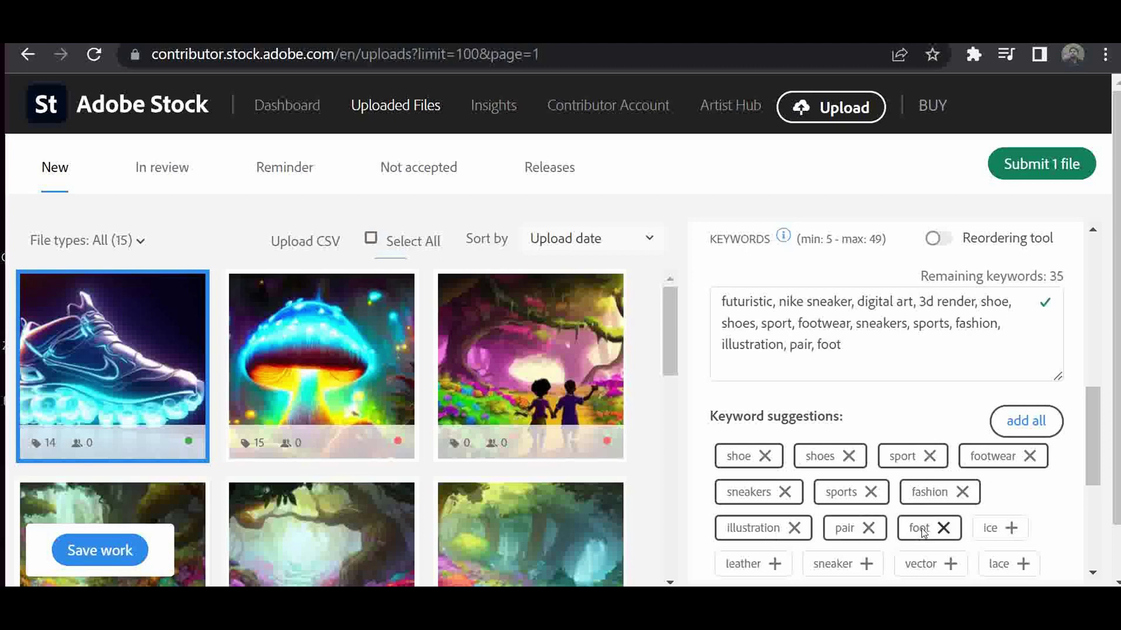
left_click(823, 566)
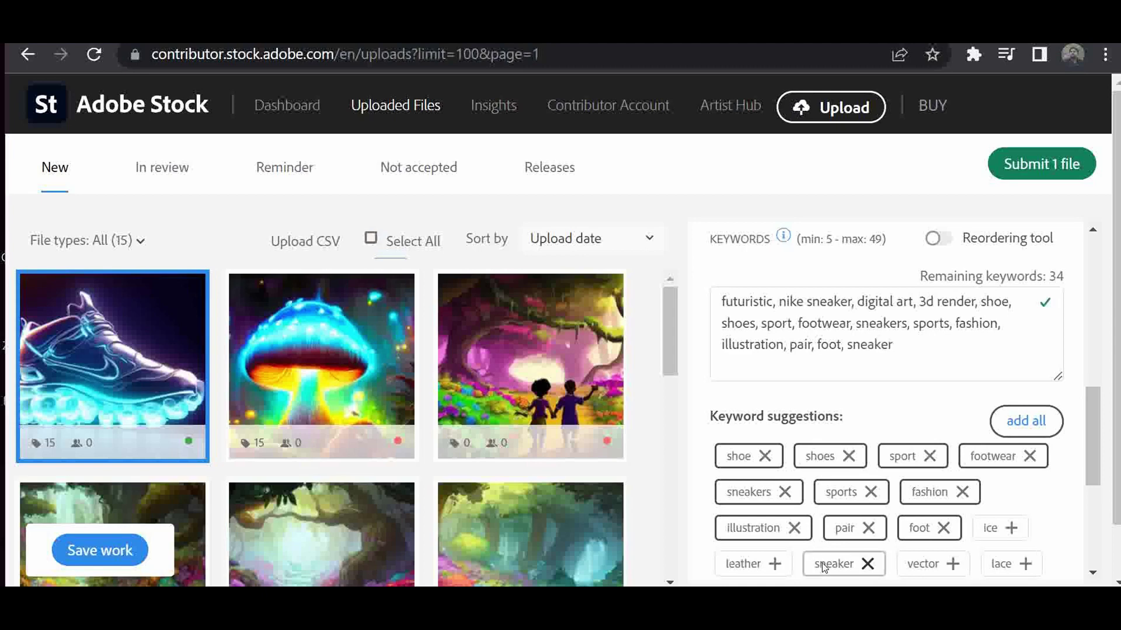
left_click(759, 566)
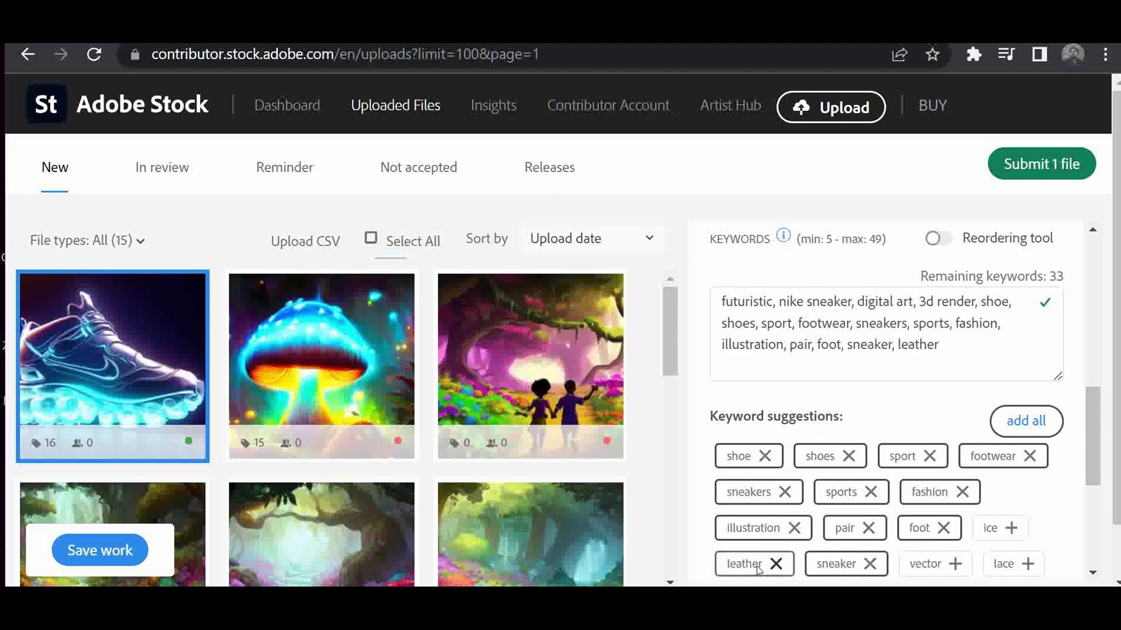
left_click(1092, 574)
left_click(1093, 573)
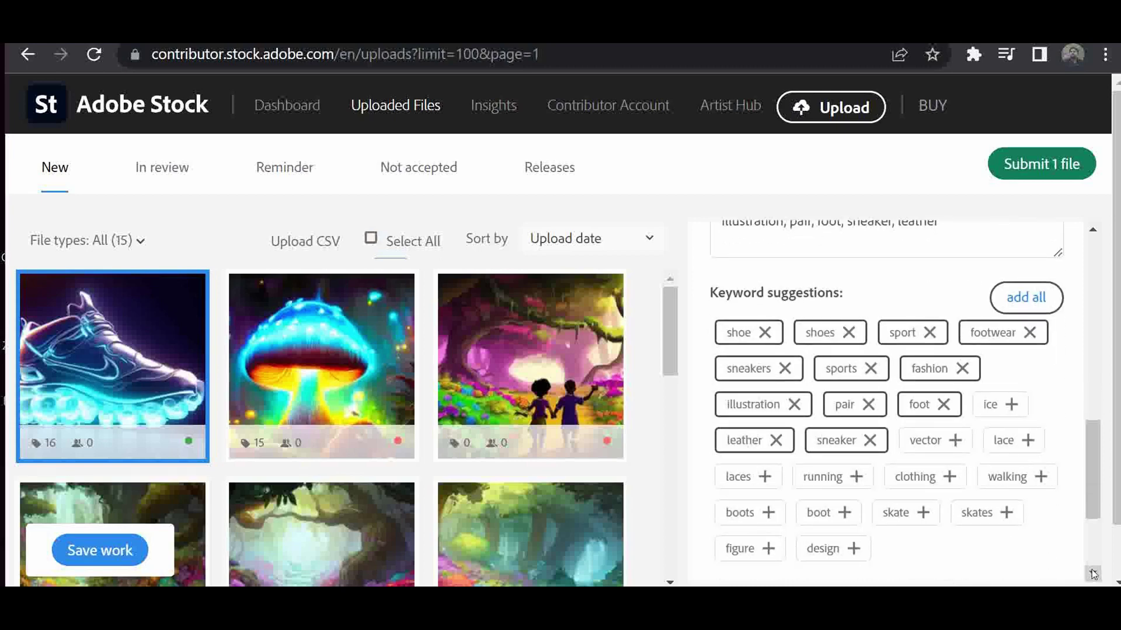
left_click(1092, 573)
left_click(857, 435)
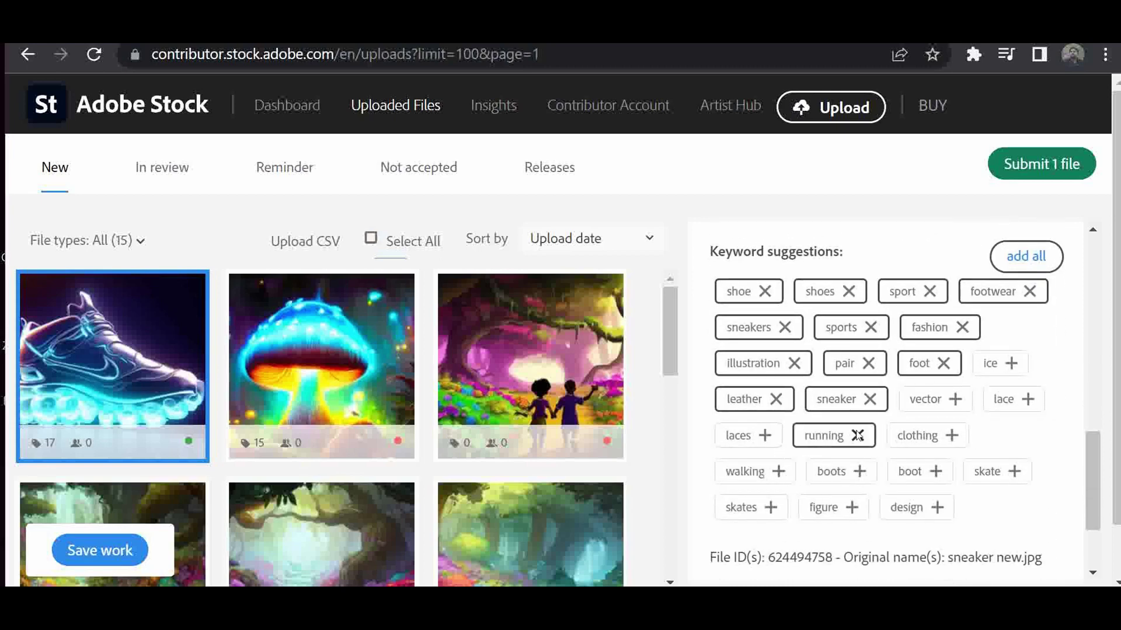
left_click(756, 473)
left_click(837, 472)
left_click(922, 473)
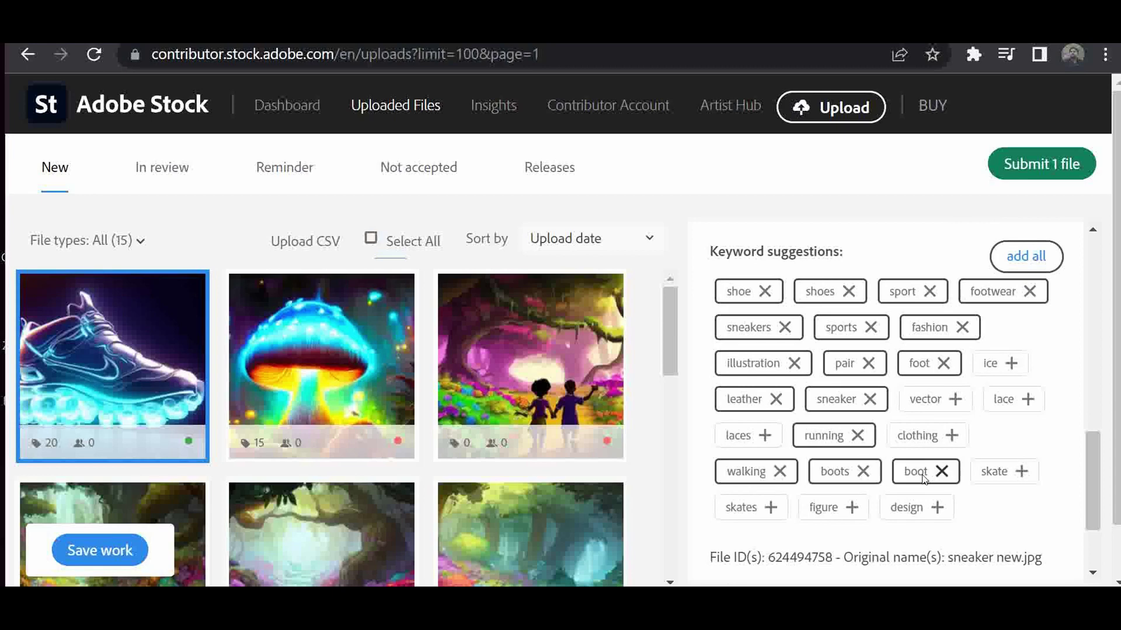
left_click(902, 510)
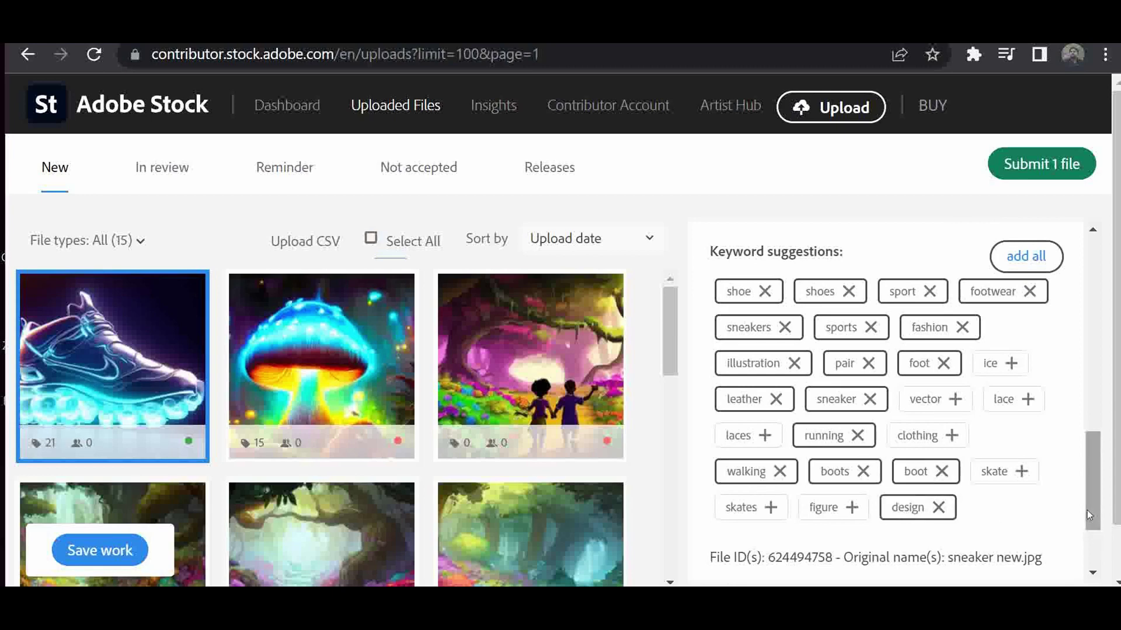
Save the work on the sneaker image and submit it to Adobe Stock for review
left_click_drag(1089, 513, 1091, 543)
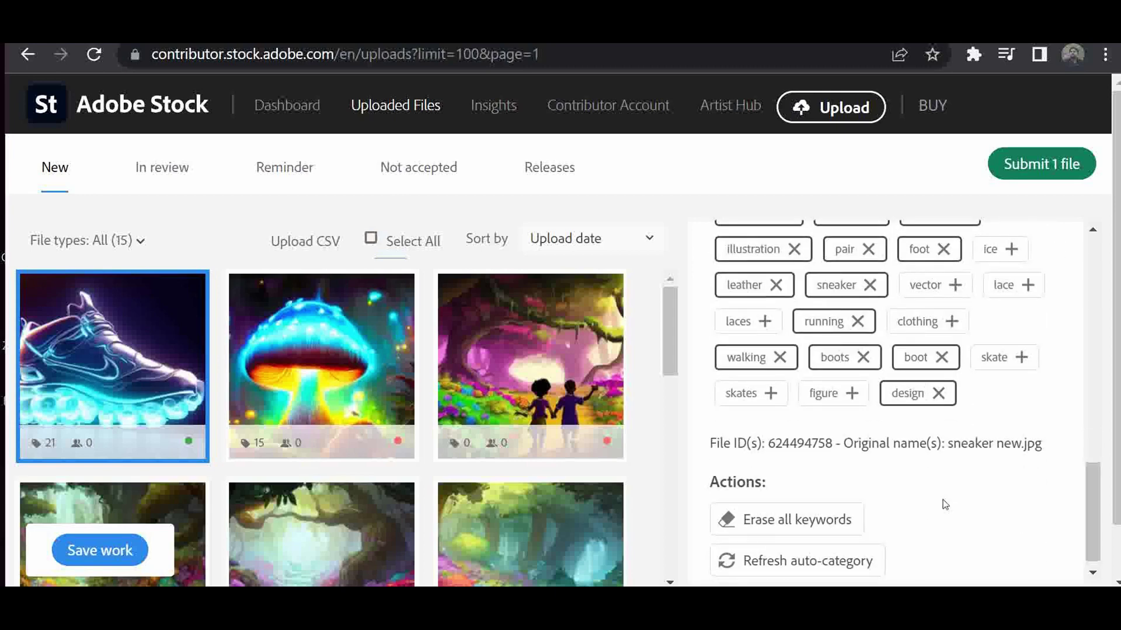
left_click(116, 551)
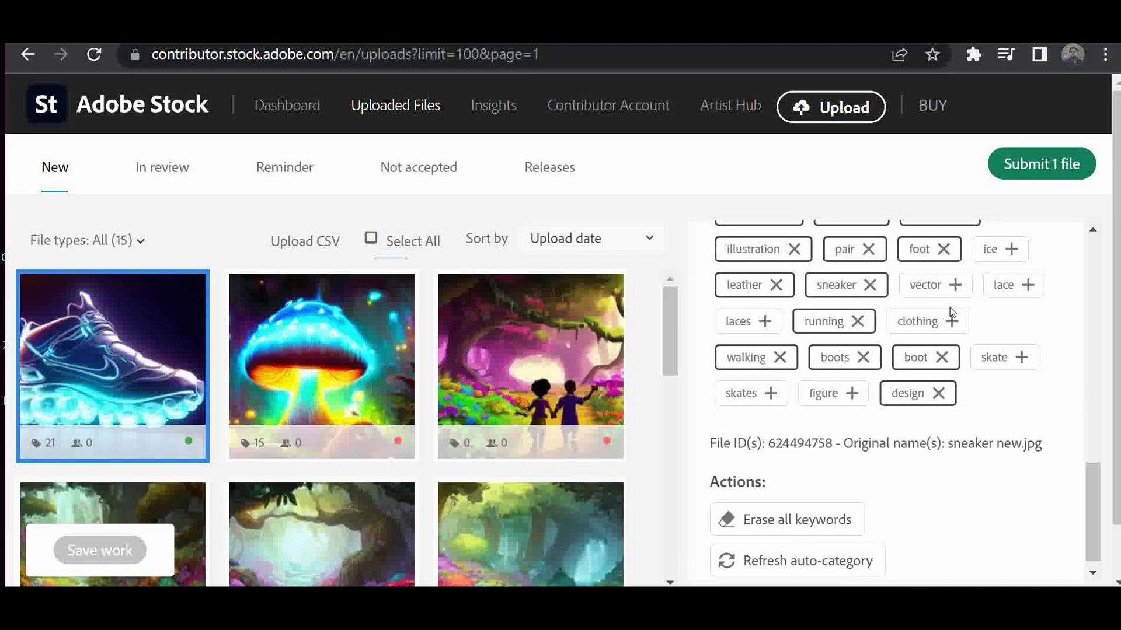
left_click(1028, 169)
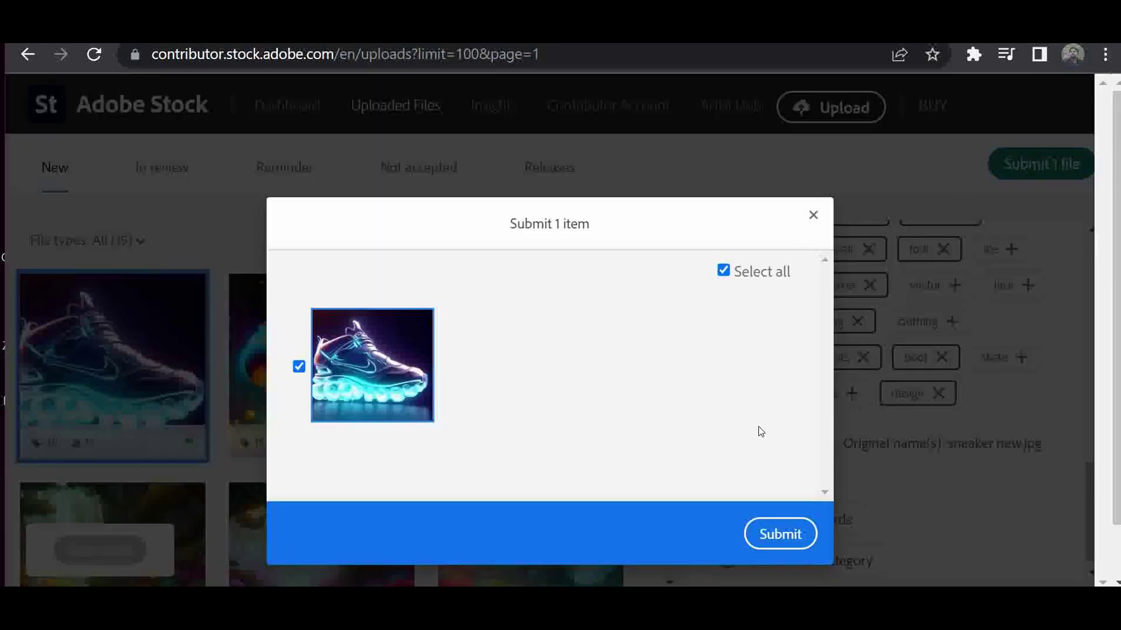
left_click(781, 543)
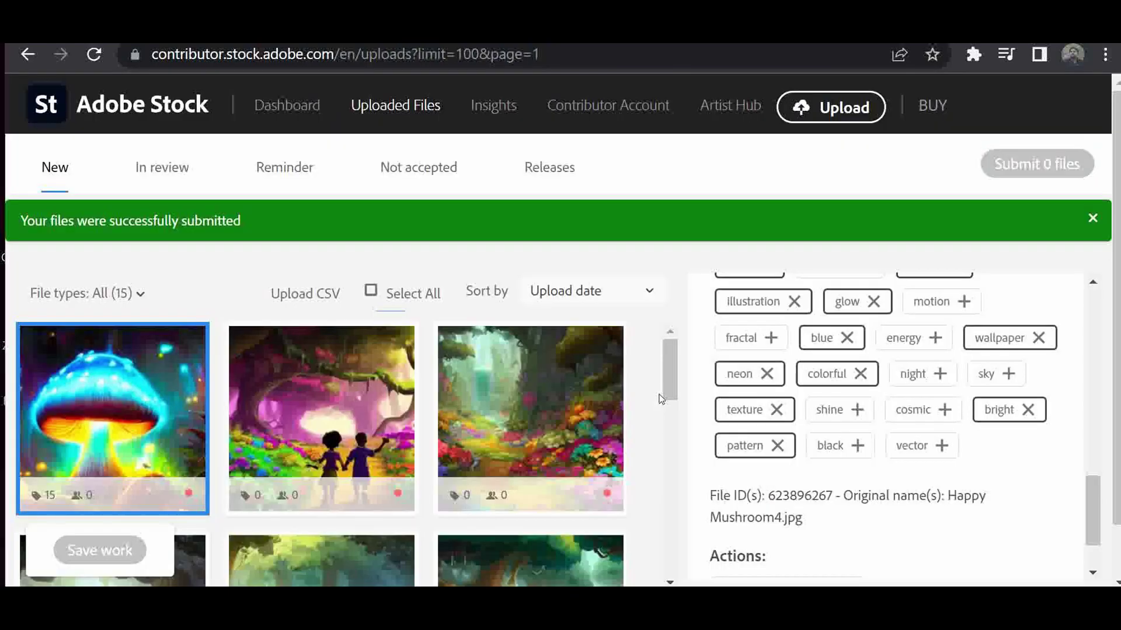